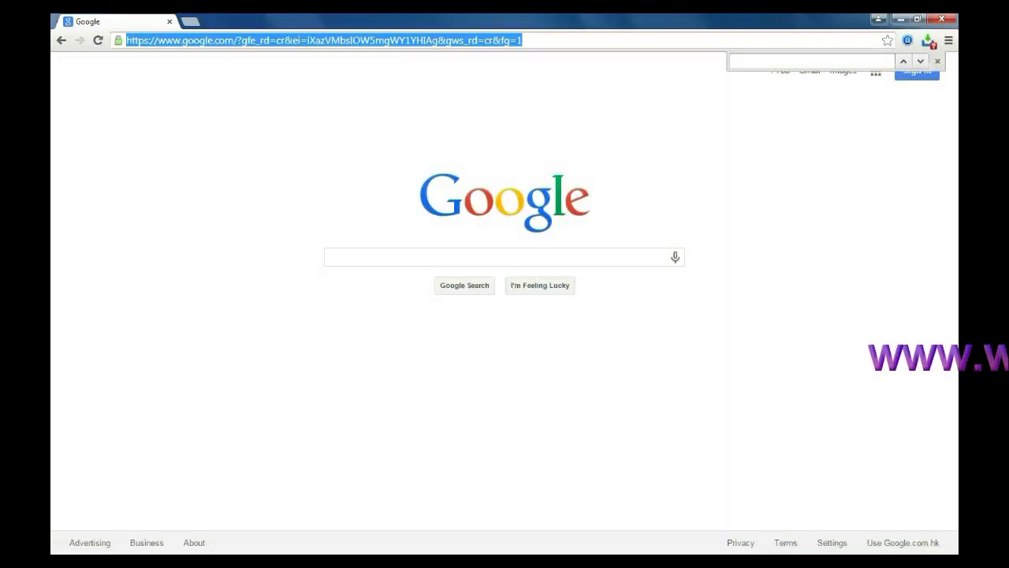
type("www.wonder")
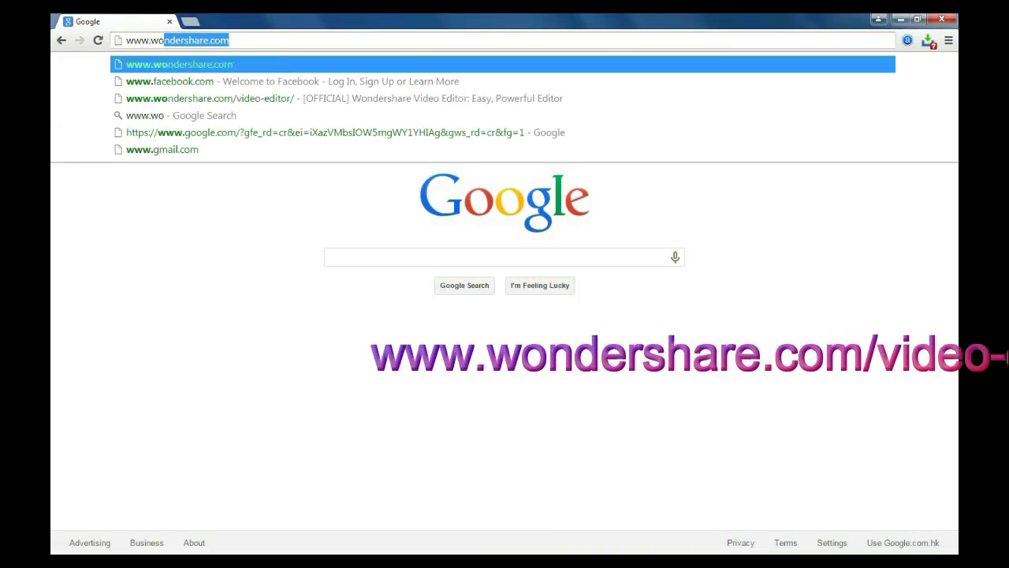
type("share")
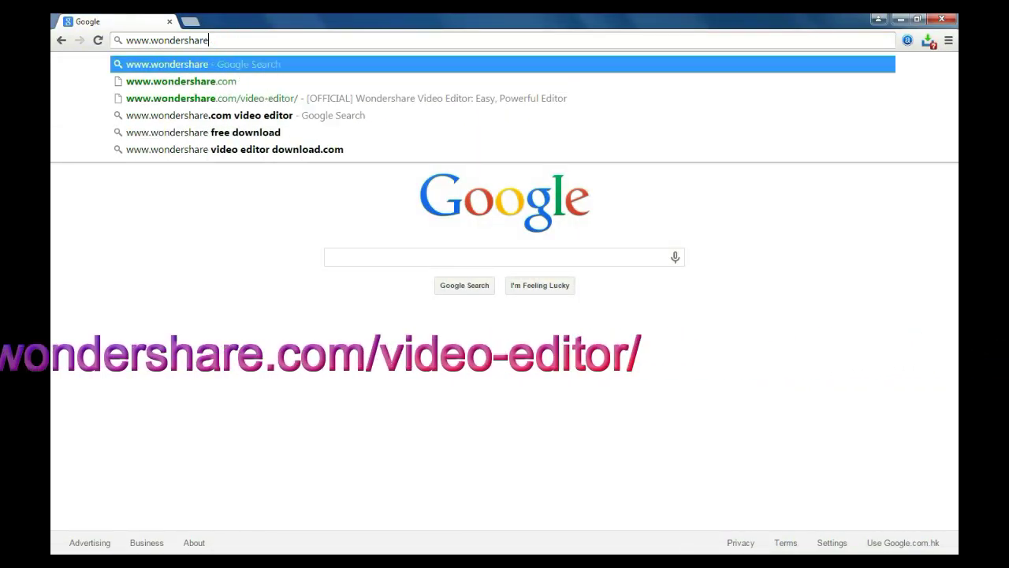
type(".com/vi")
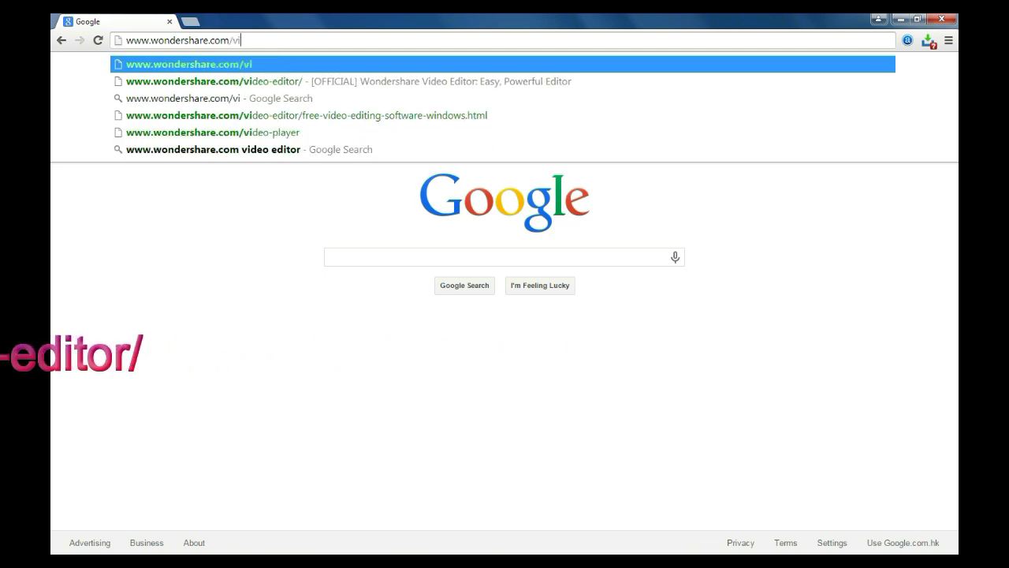
type("deo-edi")
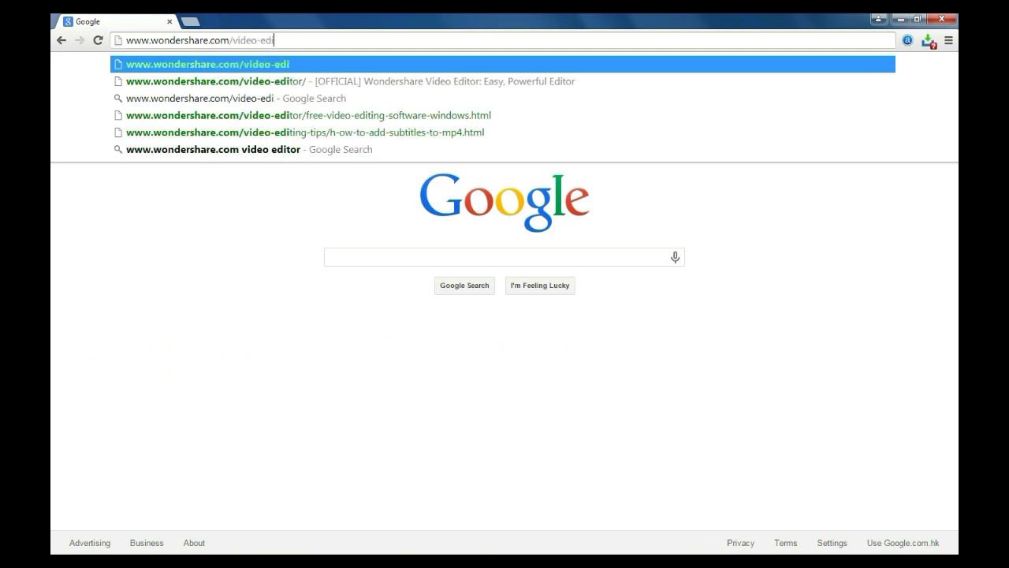
type("tor/")
key("Return")
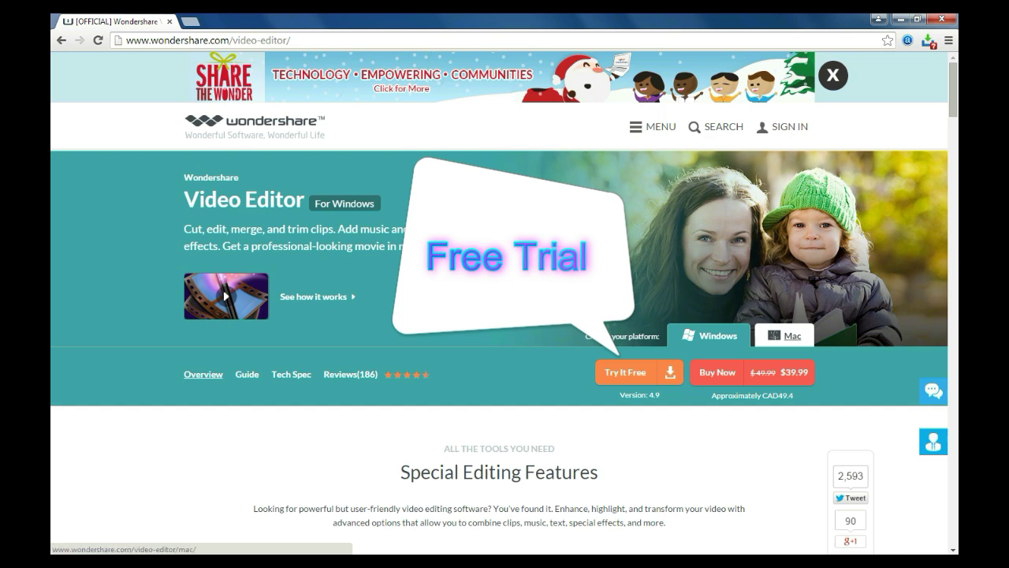
left_click(784, 335)
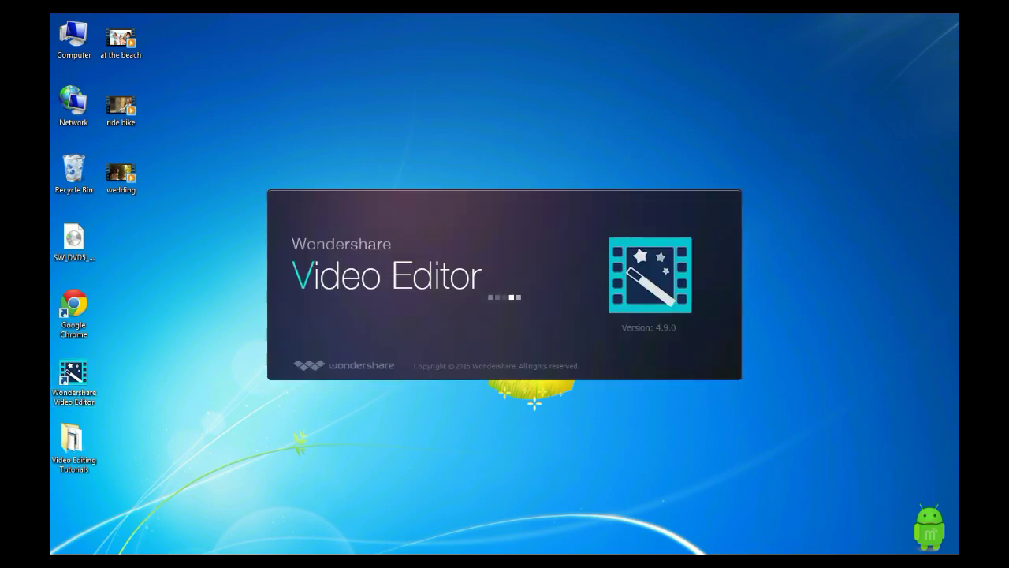
- Start a new 16:9 movie in Full Feature Mode and maximize the editor window
left_click(606, 247)
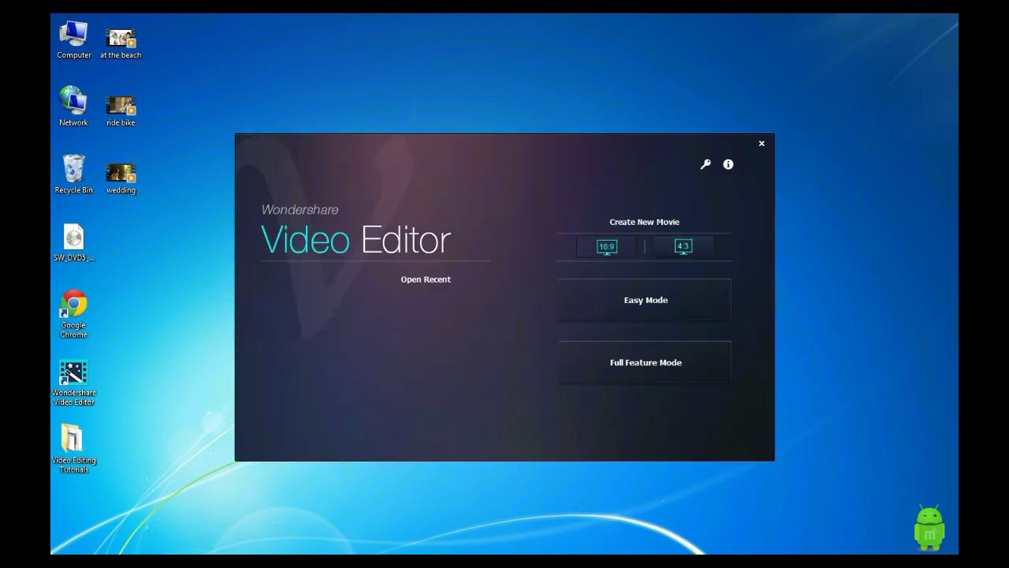
left_click(684, 247)
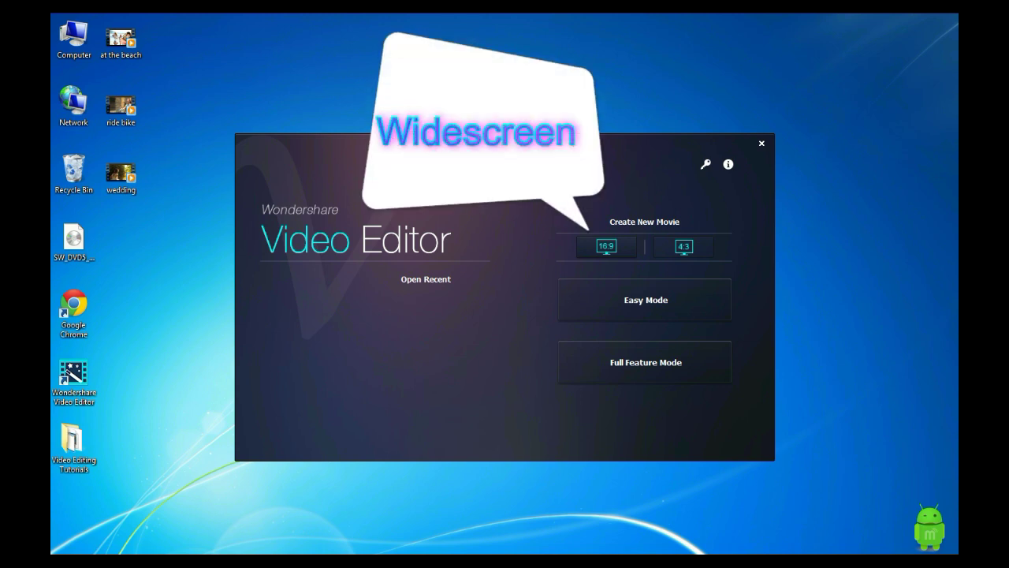
left_click(606, 246)
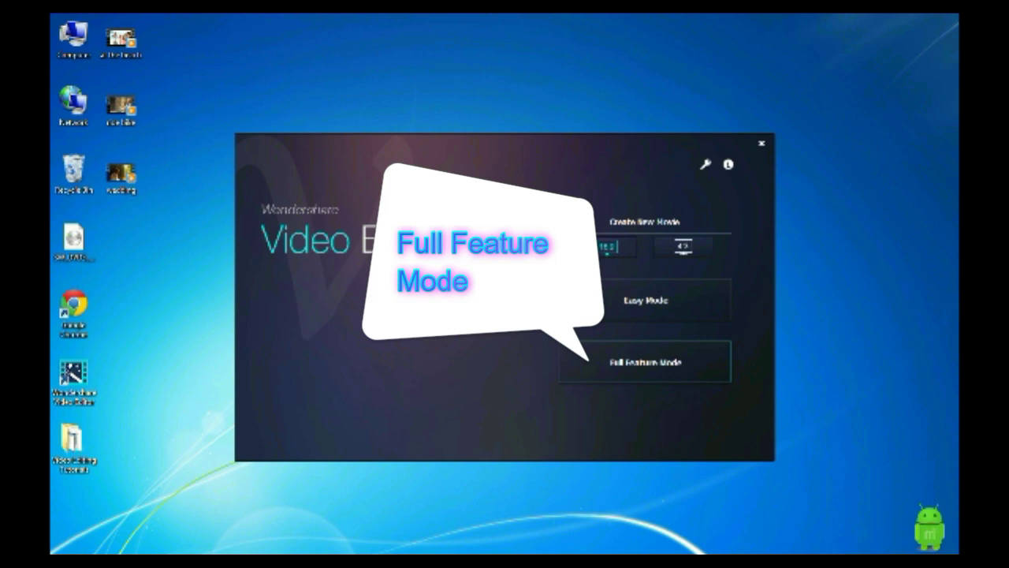
left_click(645, 362)
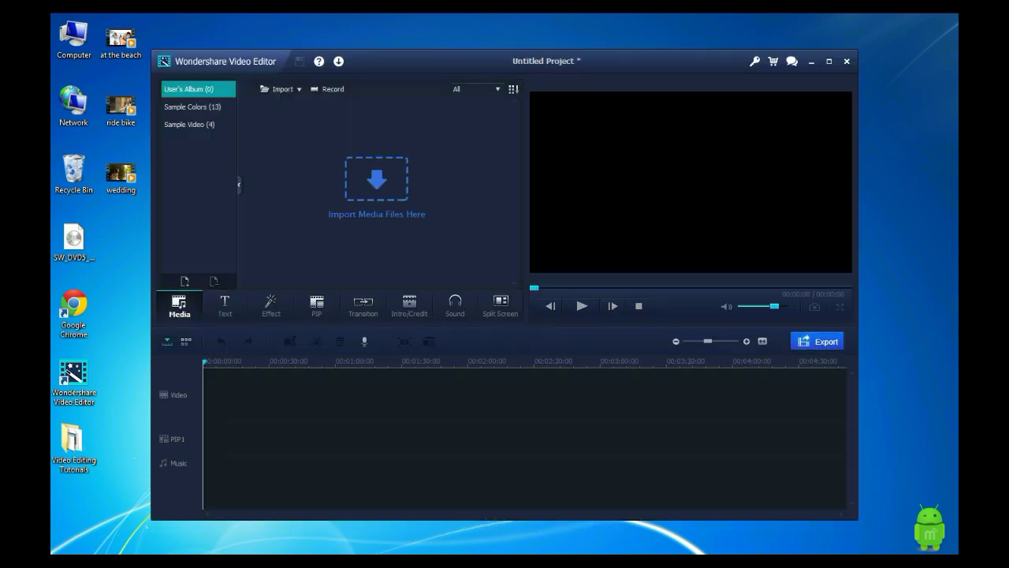
left_click(828, 60)
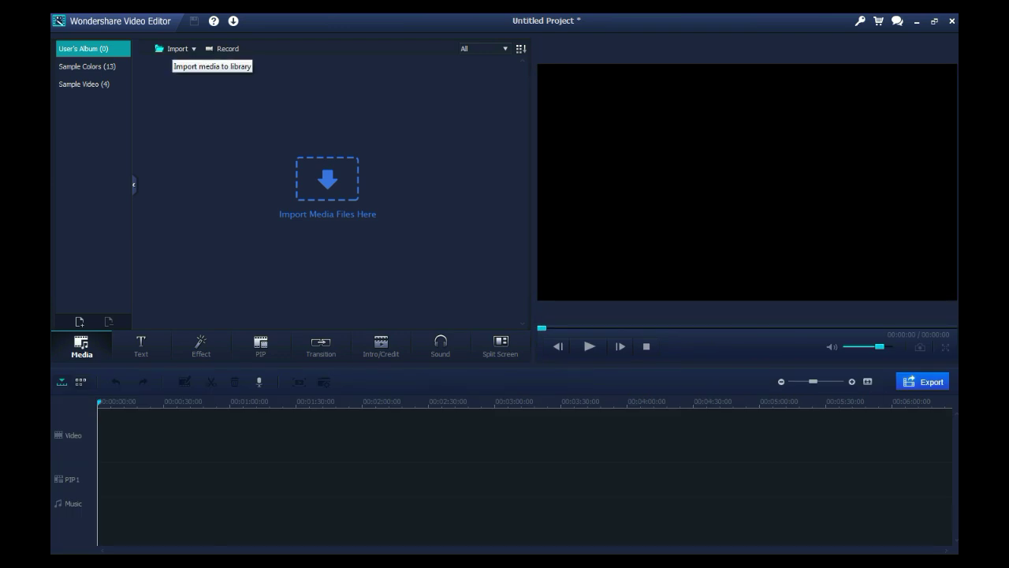
- Import the video file "kids eating food" into the user's album
left_click(193, 49)
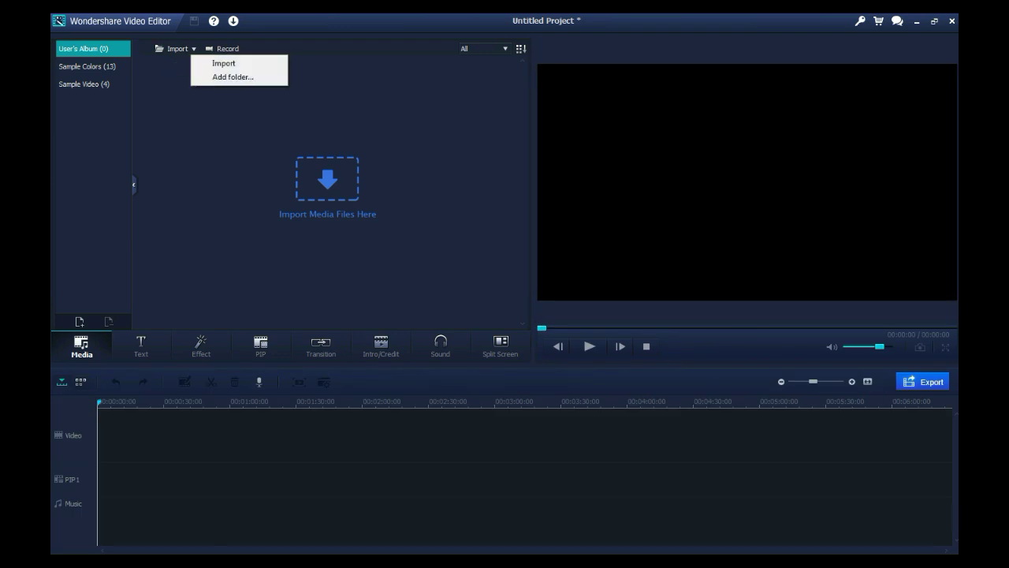
left_click(224, 63)
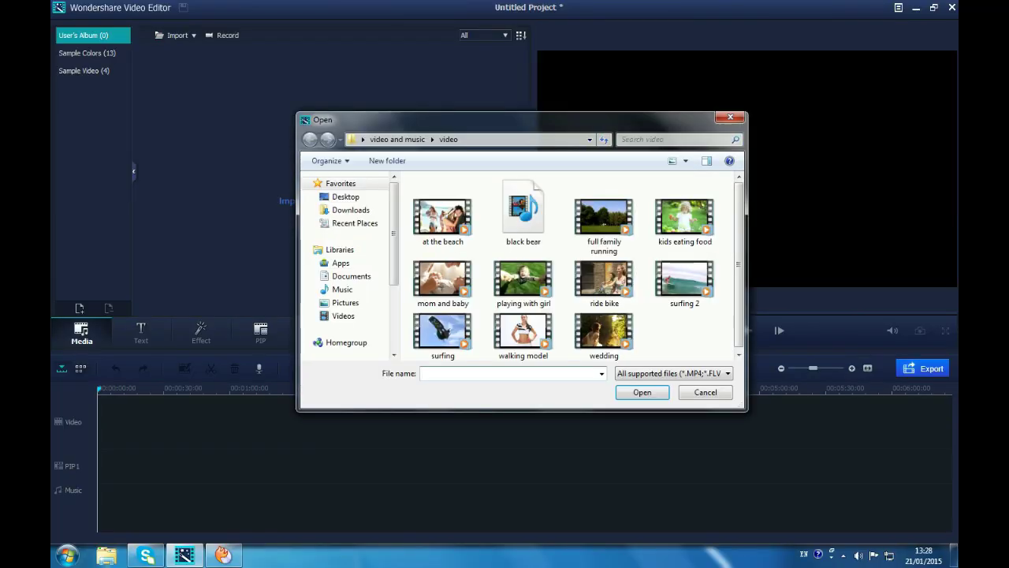
left_click(685, 216)
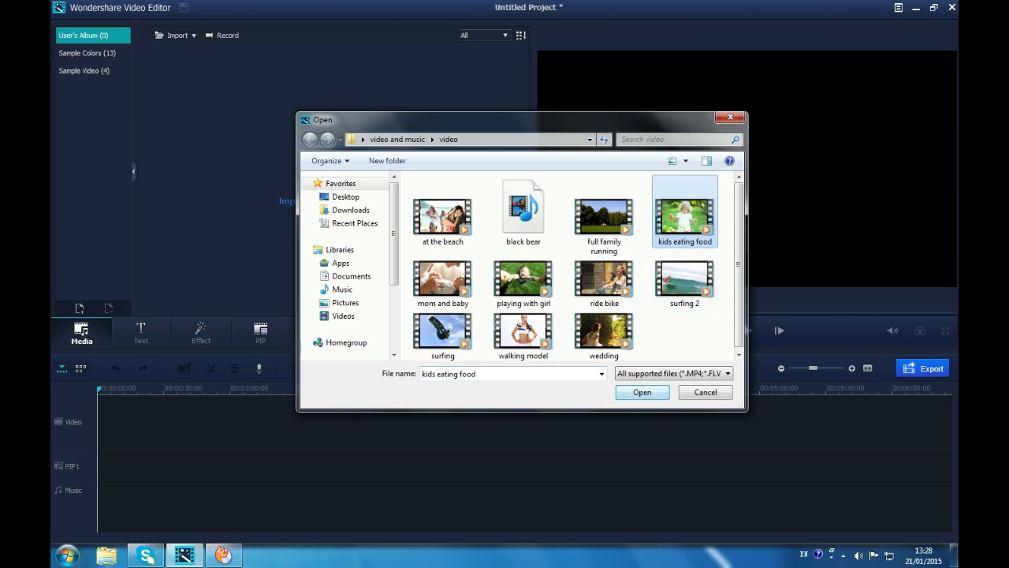
key("Return")
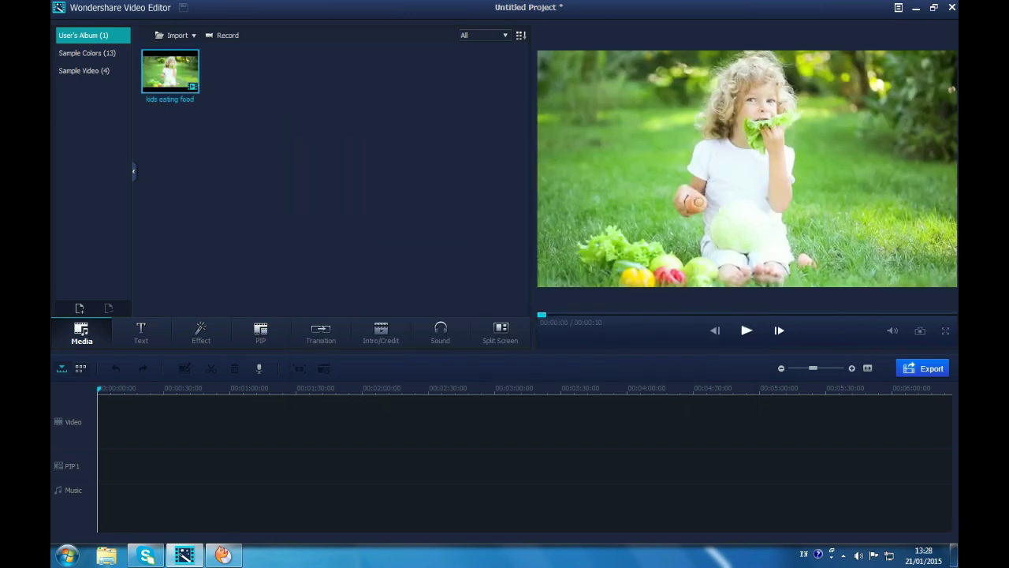
- Place the "kids eating food" clip at the start of the video track and briefly preview it
left_click_drag(170, 71, 109, 422)
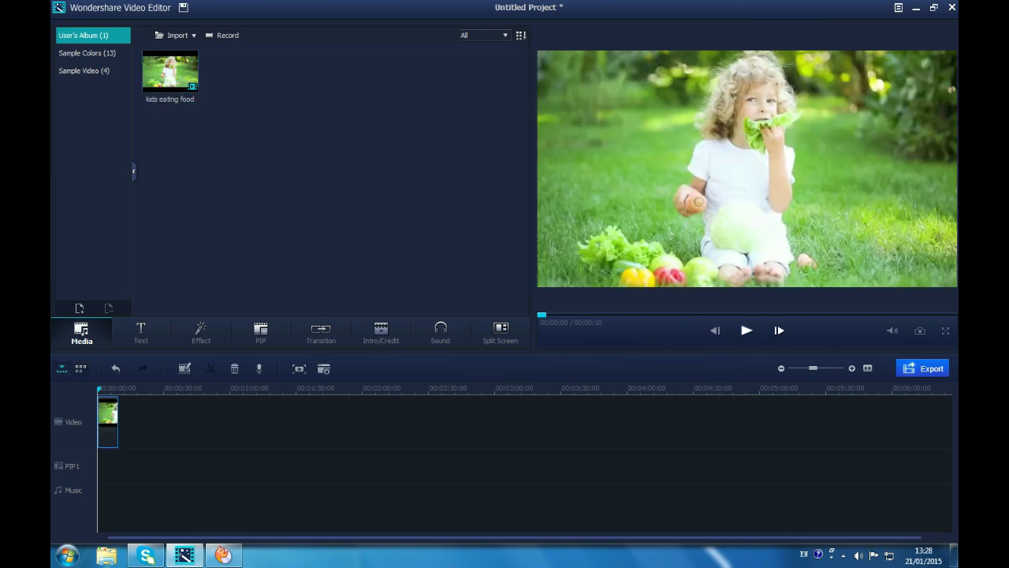
left_click(746, 331)
left_click(746, 330)
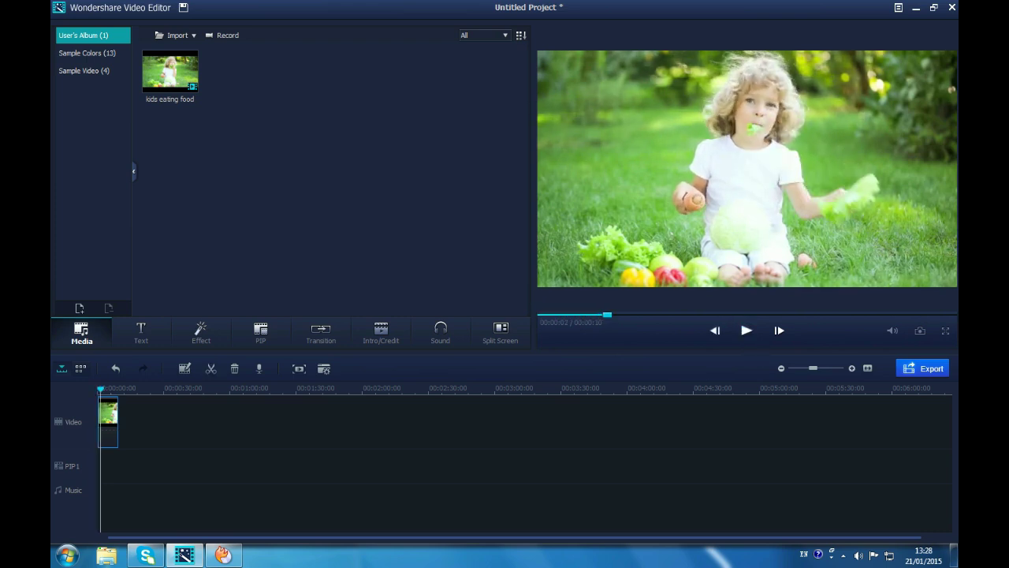
- Download the additional Effect resource package from the end of the effects library
left_click(201, 331)
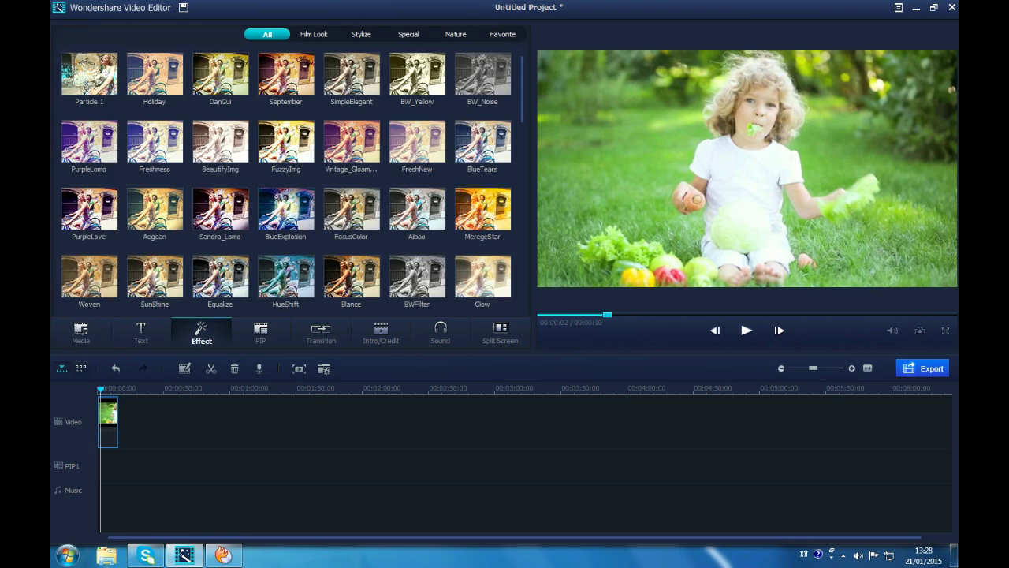
scroll(285, 182, "down", 3)
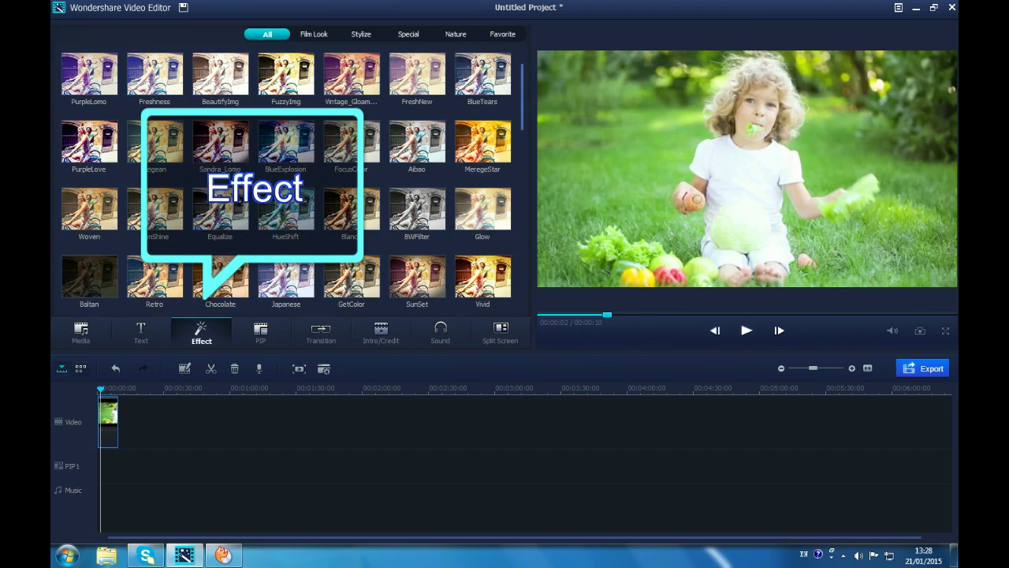
scroll(286, 181, "down", 5)
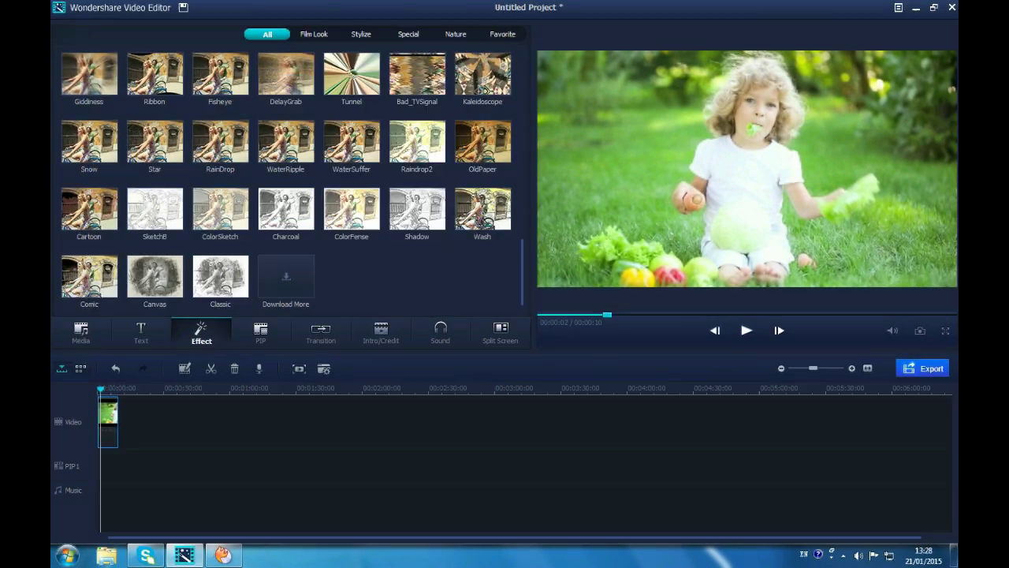
left_click(286, 276)
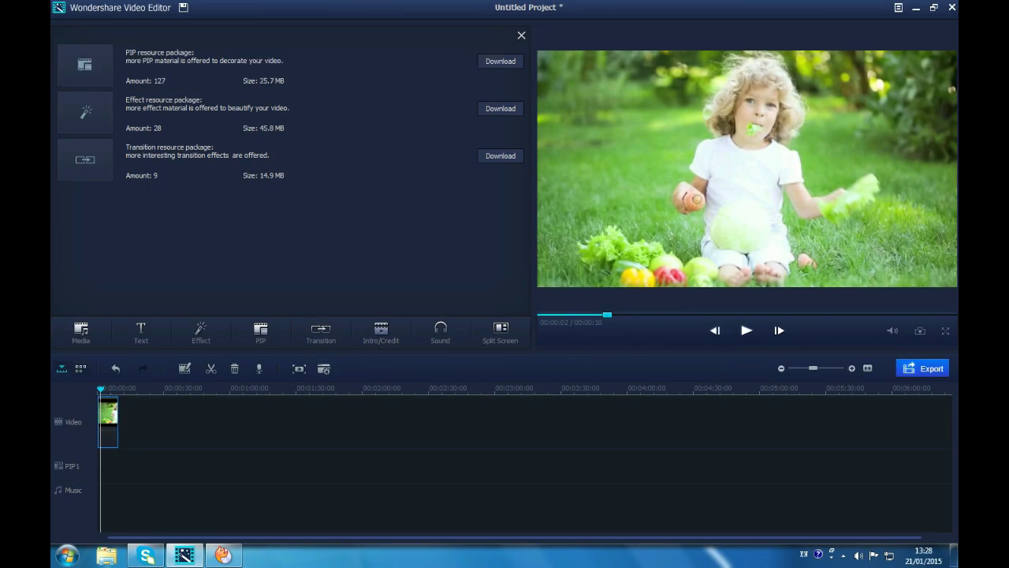
left_click(501, 109)
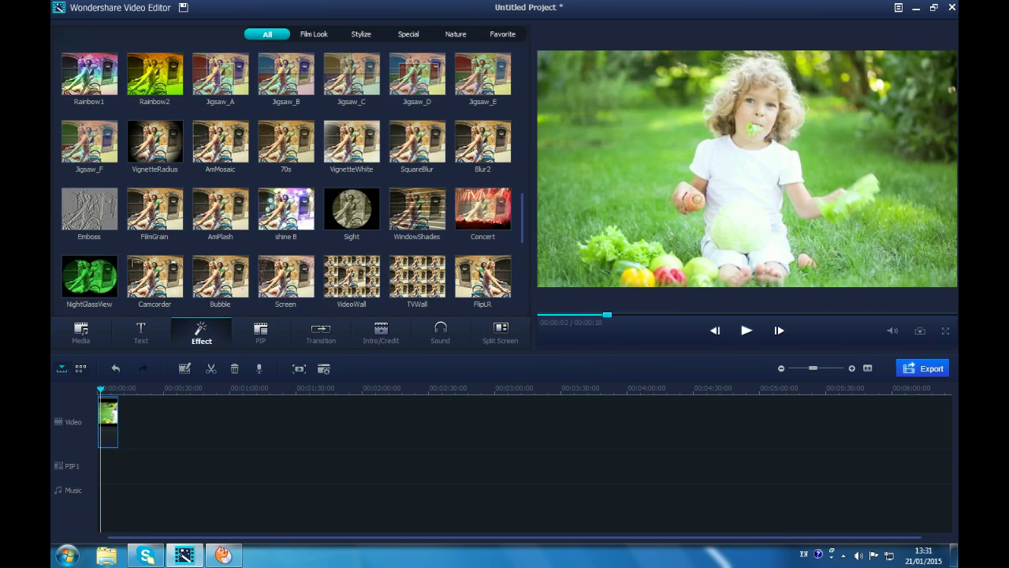
- Add the SquareBlur effect to the start of the "kids eating food" clip on the timeline and play the result
left_click(403, 148)
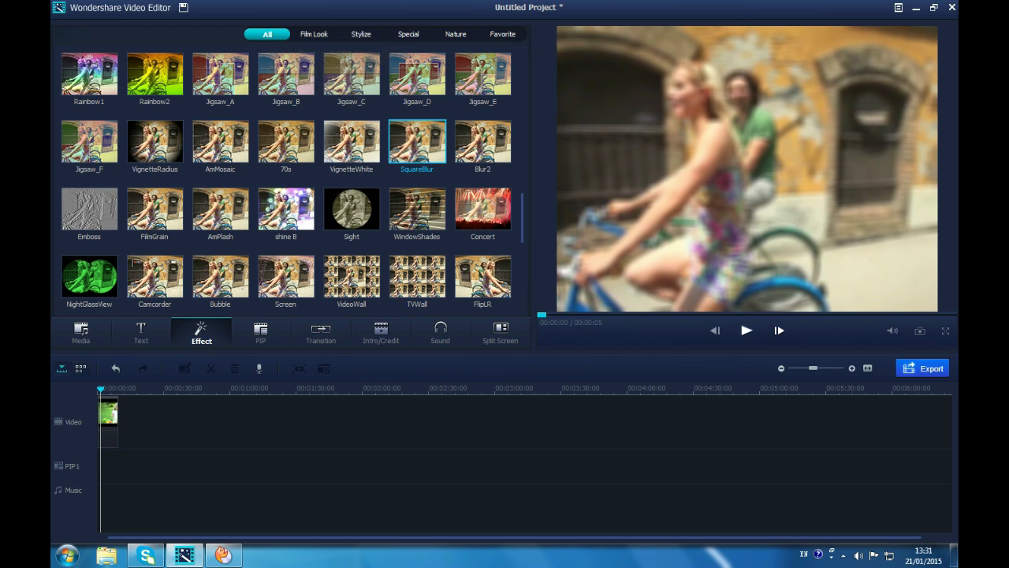
left_click_drag(416, 142, 102, 456)
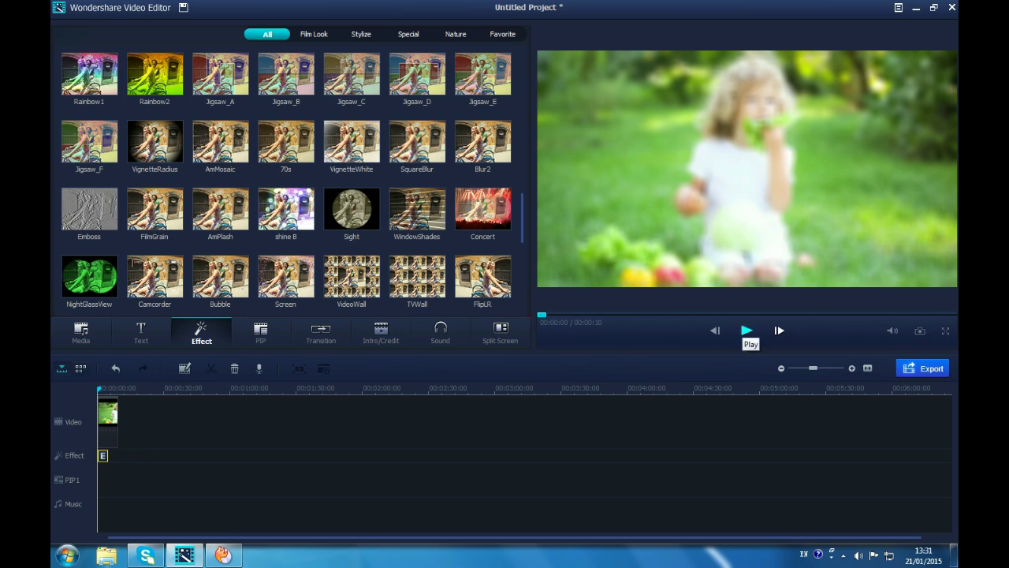
left_click(747, 331)
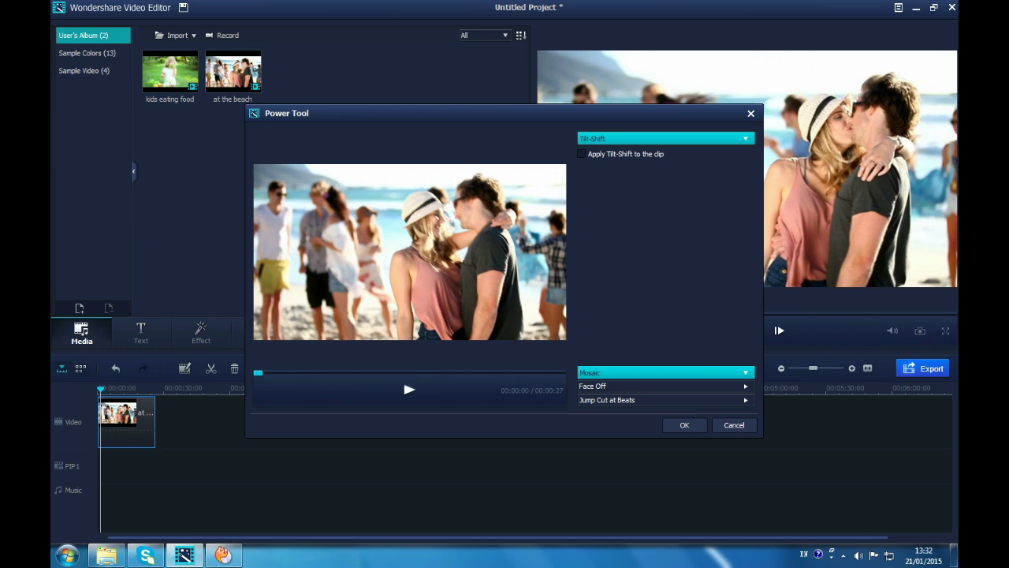
- Apply Mosaic to the "at the beach" clip, adding a mosaic area sized and placed over the couple's faces
left_click(665, 373)
left_click(581, 167)
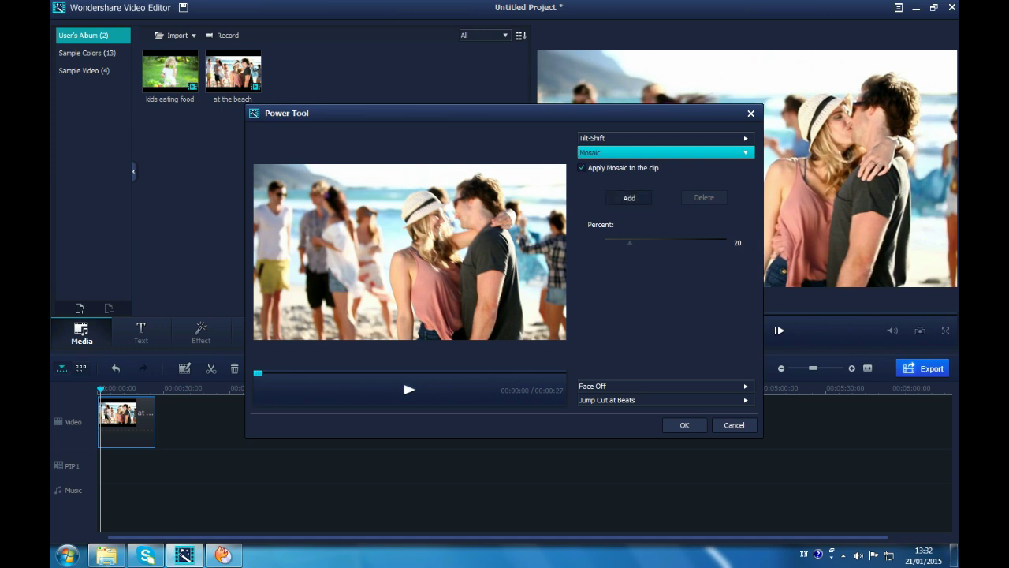
left_click(629, 197)
left_click_drag(410, 251, 447, 216)
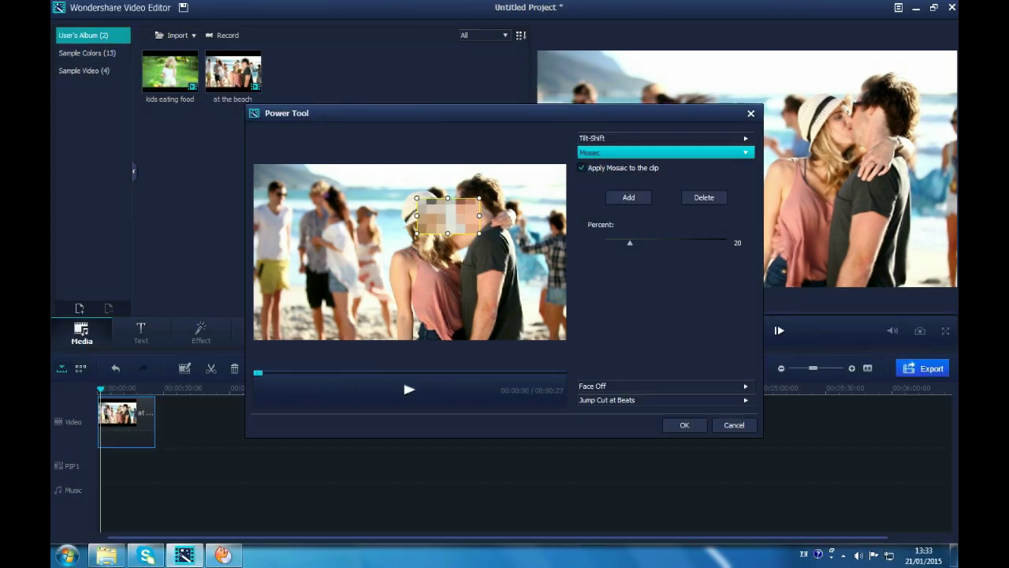
left_click_drag(417, 198, 425, 208)
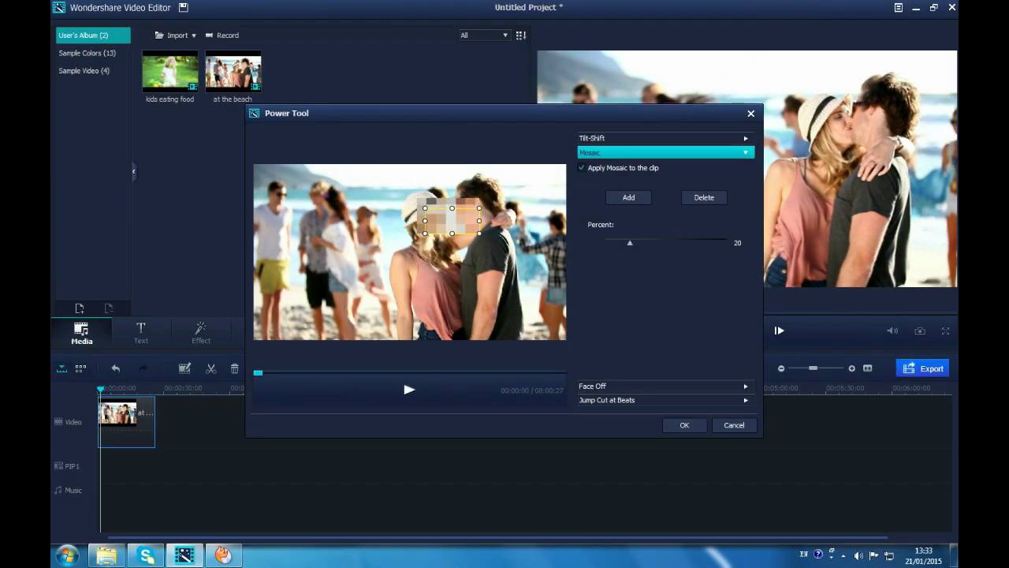
- Set the mosaic percent to 4, shift the mosaic area to follow the couple's faces, and accept the settings
mouse_move(629, 242)
left_mouse_down()
mouse_move(701, 242)
mouse_move(610, 242)
left_mouse_up()
left_click(410, 389)
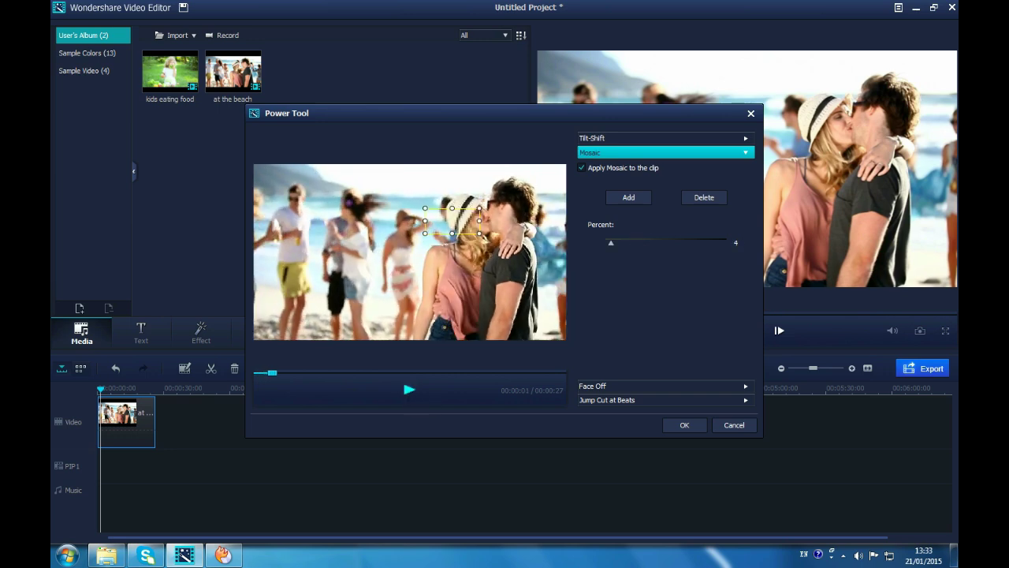
left_click_drag(453, 220, 488, 220)
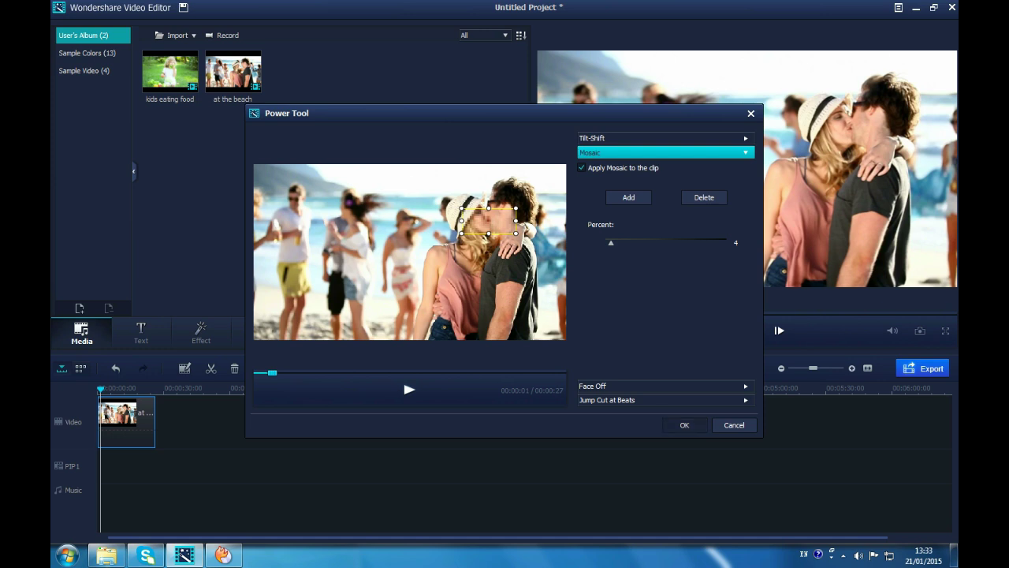
left_click(685, 425)
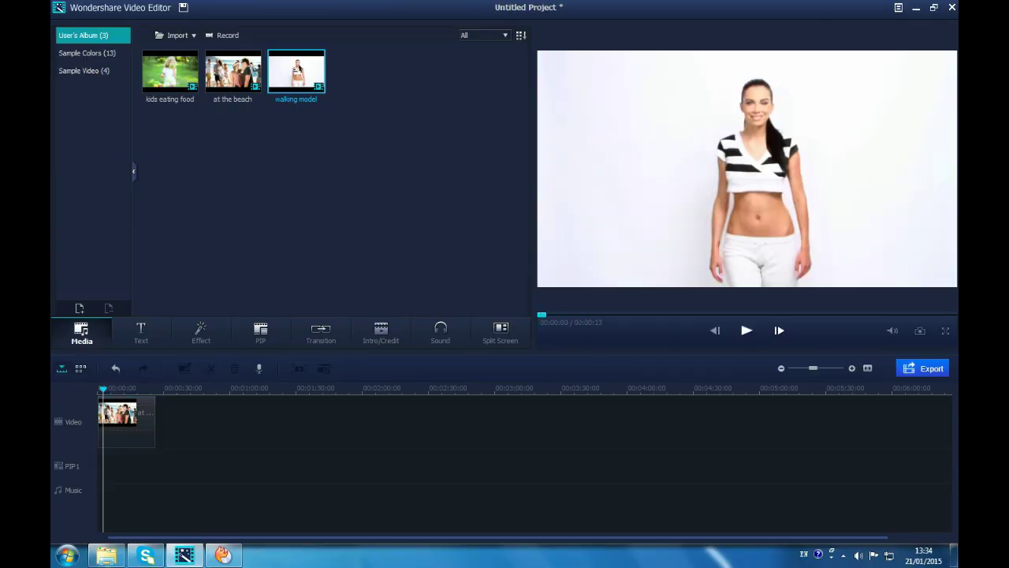
- Place the "walking model" clip after the beach clip on the timeline and apply Face Off to it with the STOP sign mask
left_click_drag(296, 72, 169, 422)
left_click(161, 389)
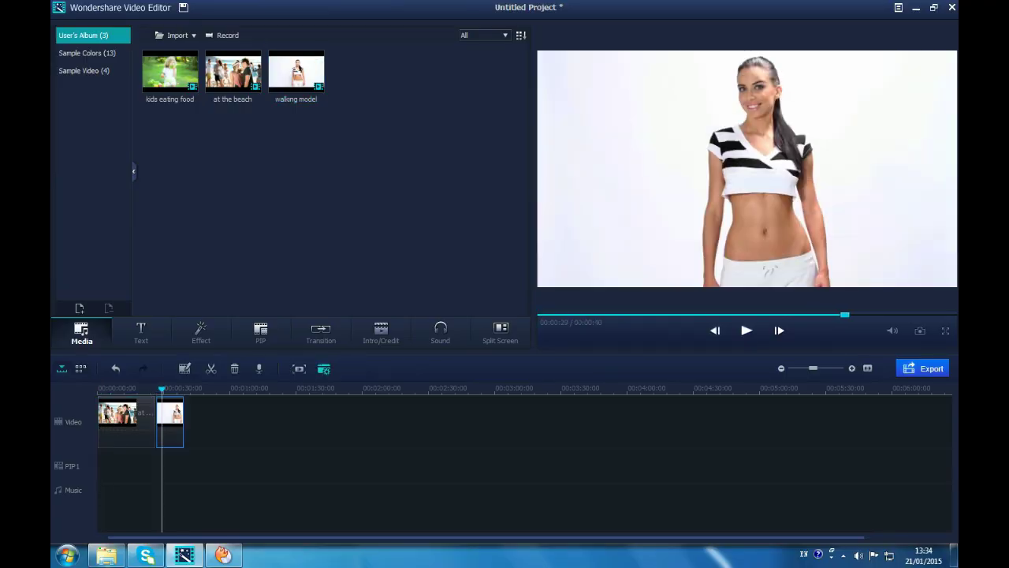
left_click(324, 368)
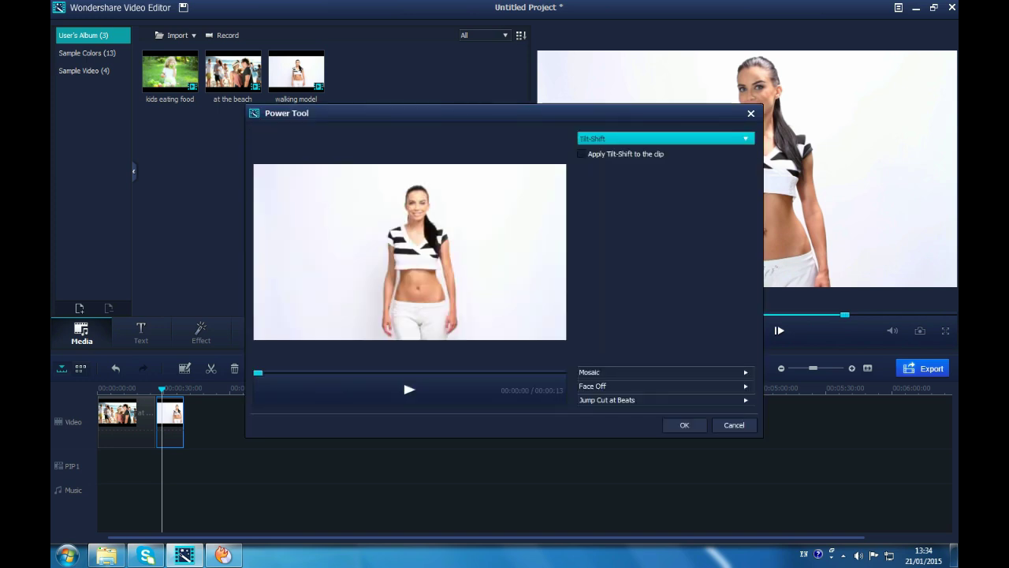
left_click(593, 386)
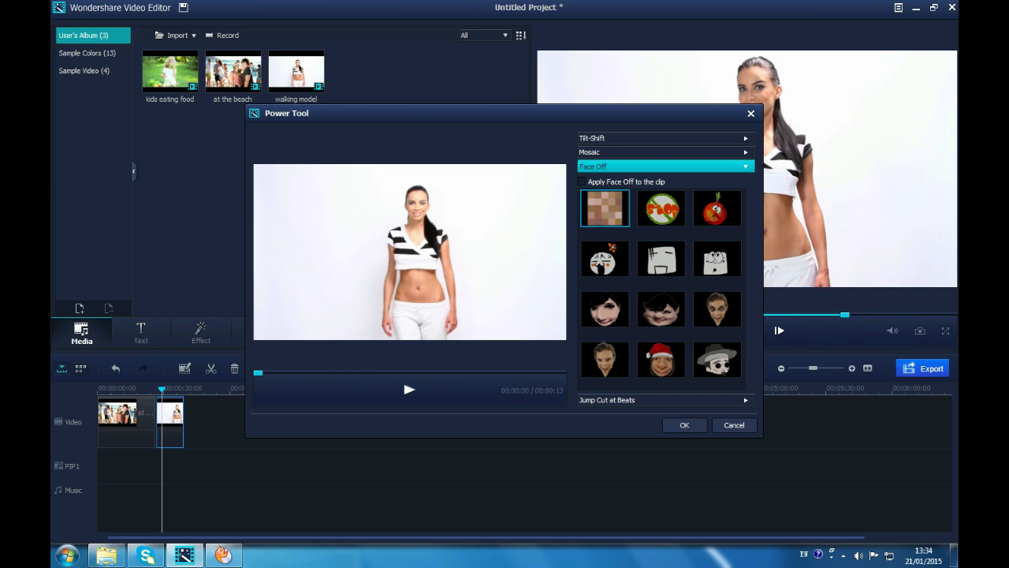
left_click(581, 181)
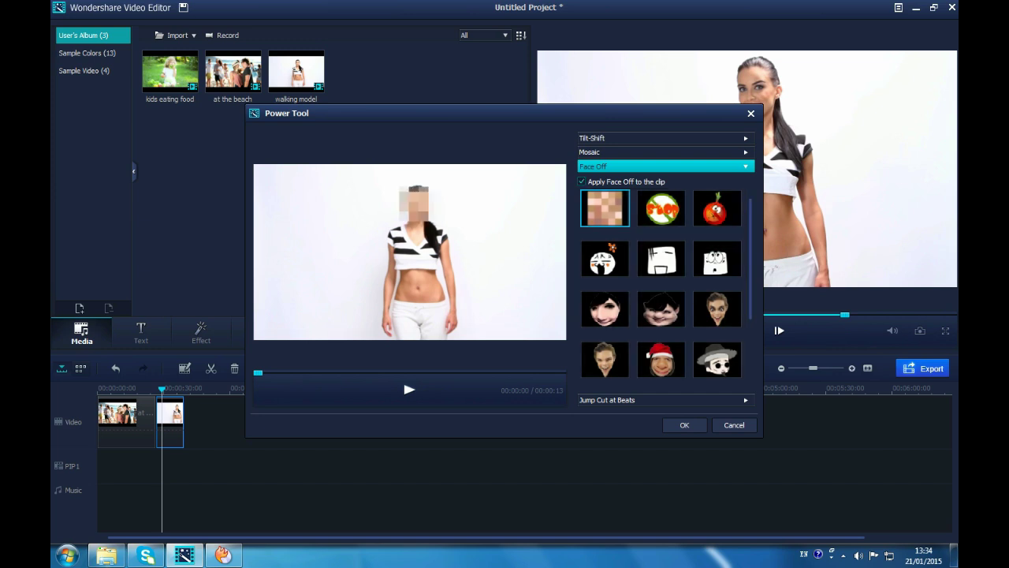
left_click(663, 210)
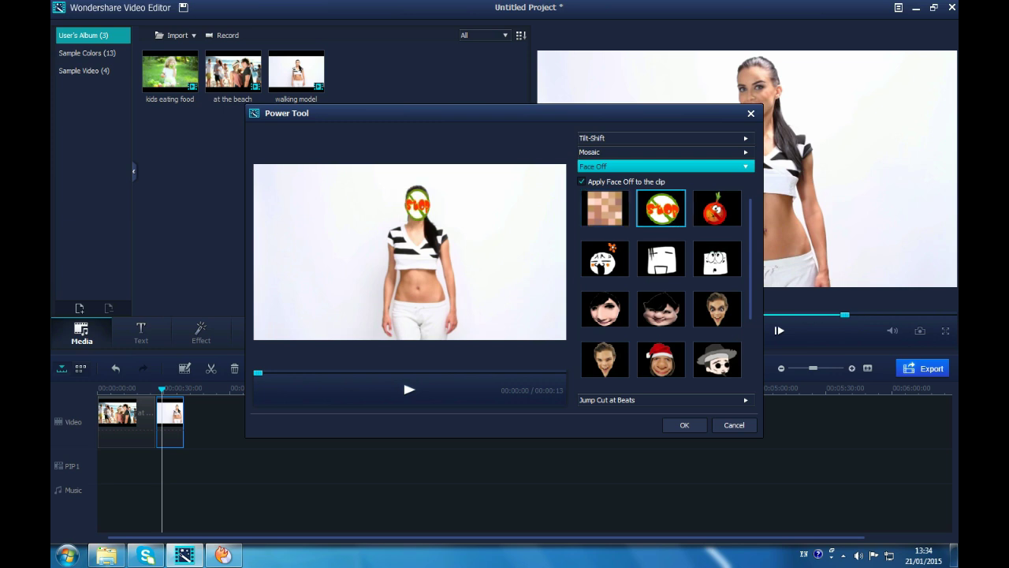
- Preview the Face Off mask, accept the settings, and play the masked clip from the timeline
left_click(409, 389)
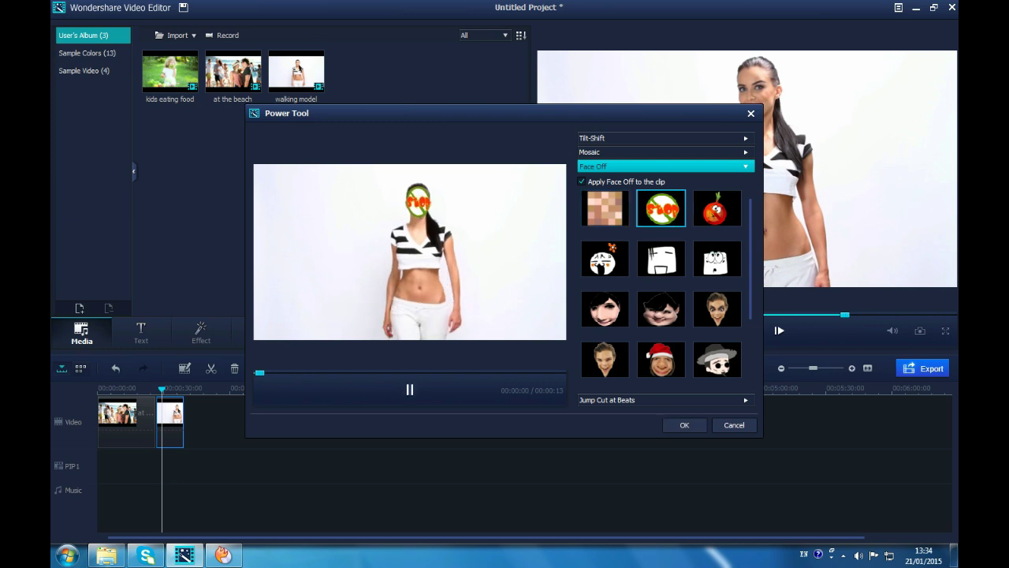
left_click(409, 389)
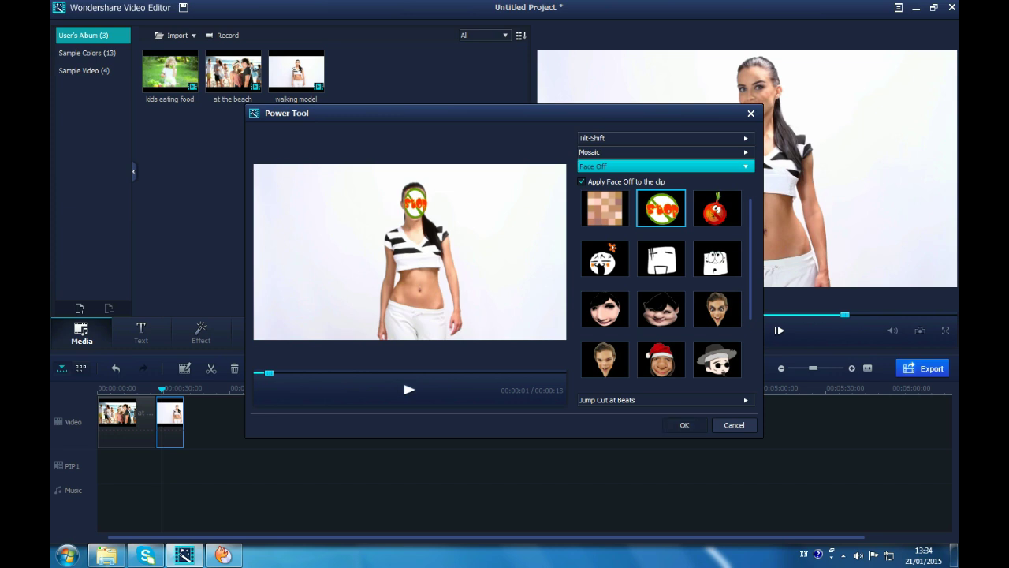
left_click(684, 424)
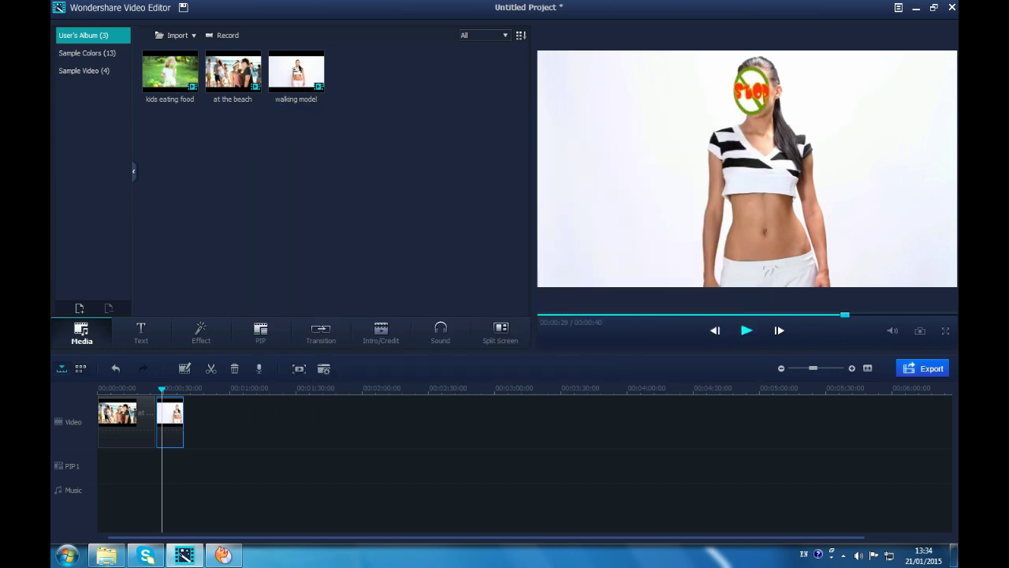
left_click(746, 330)
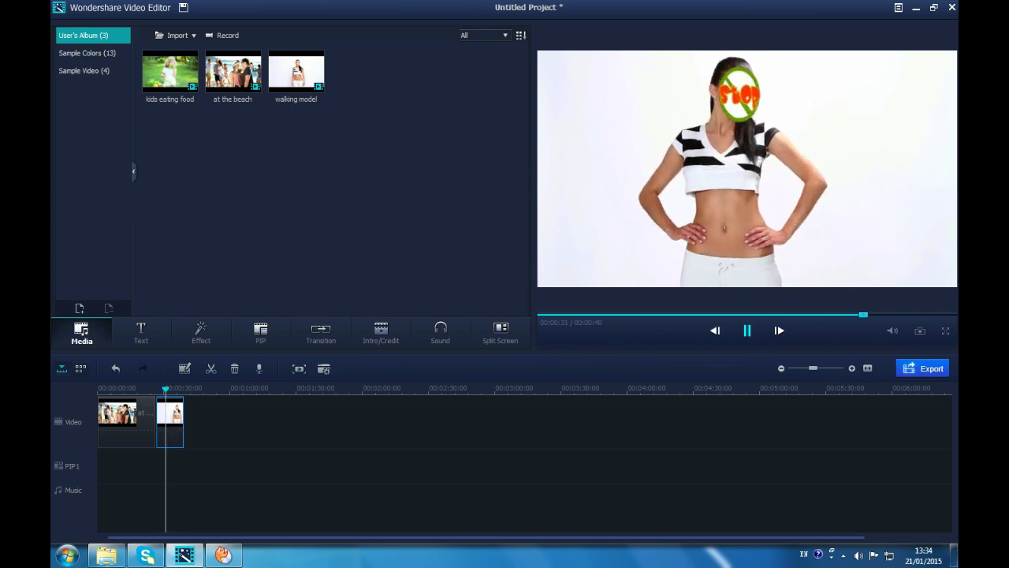
left_click(746, 330)
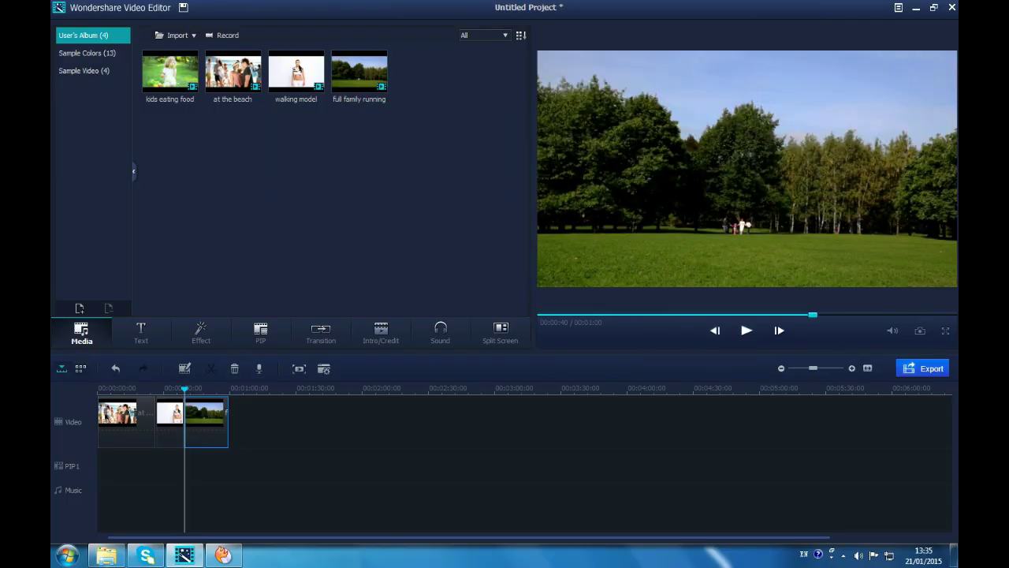
- Apply Tilt-Shift to the "full family running" clip, setting a wide, slightly slanted, near-vertical focus band around the family
left_click(191, 388)
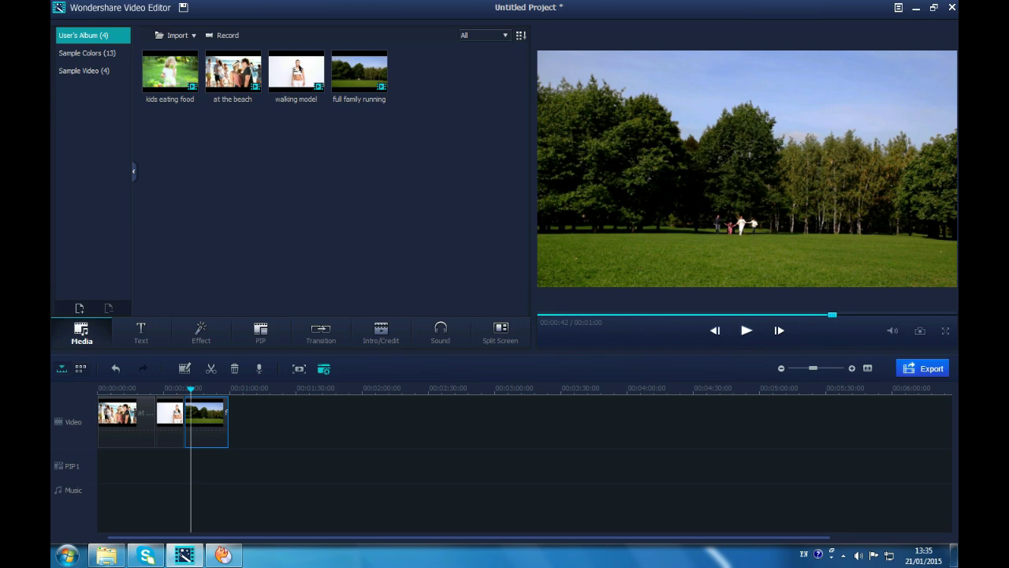
left_click(323, 369)
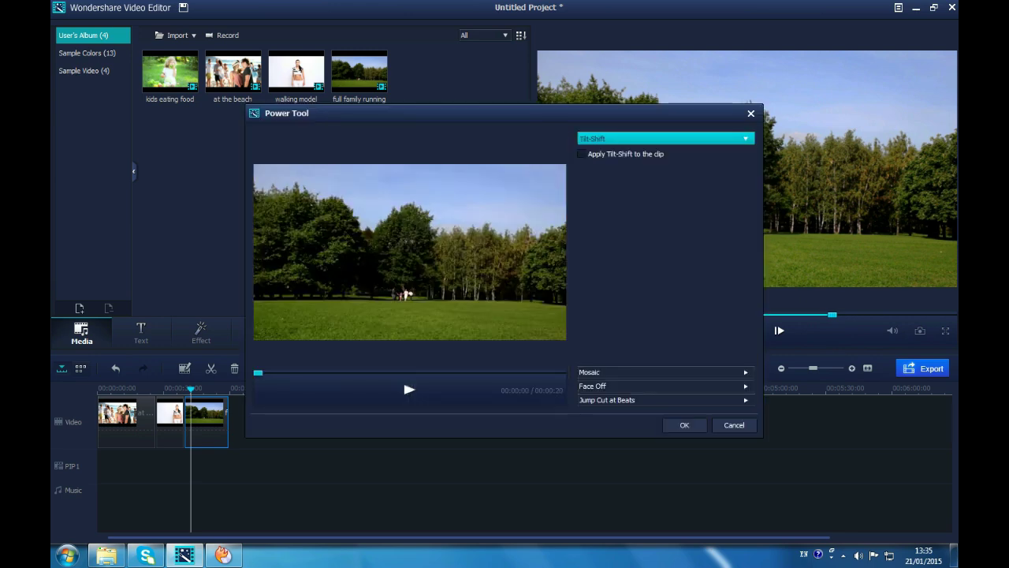
left_click(582, 154)
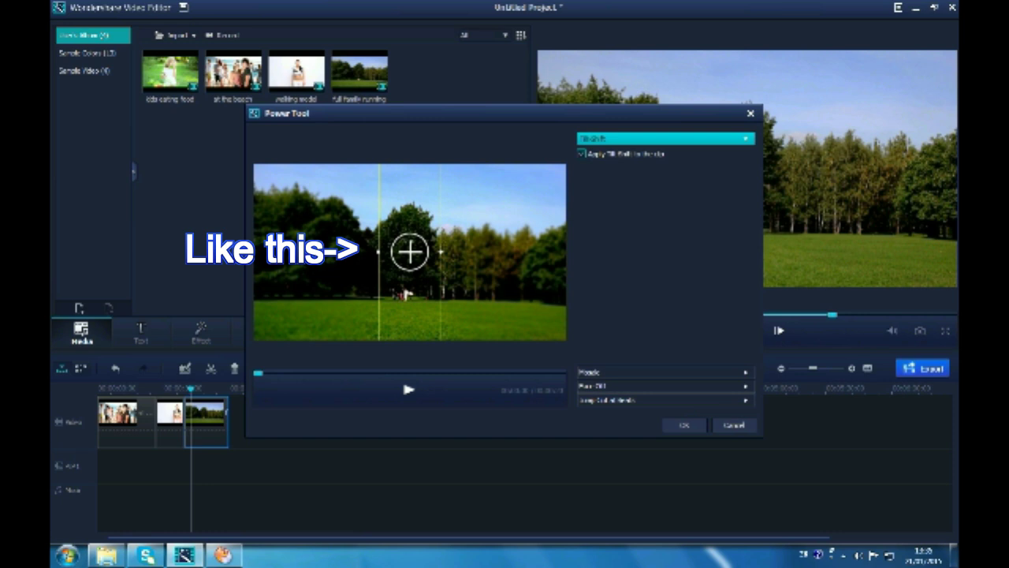
left_click_drag(409, 251, 400, 307)
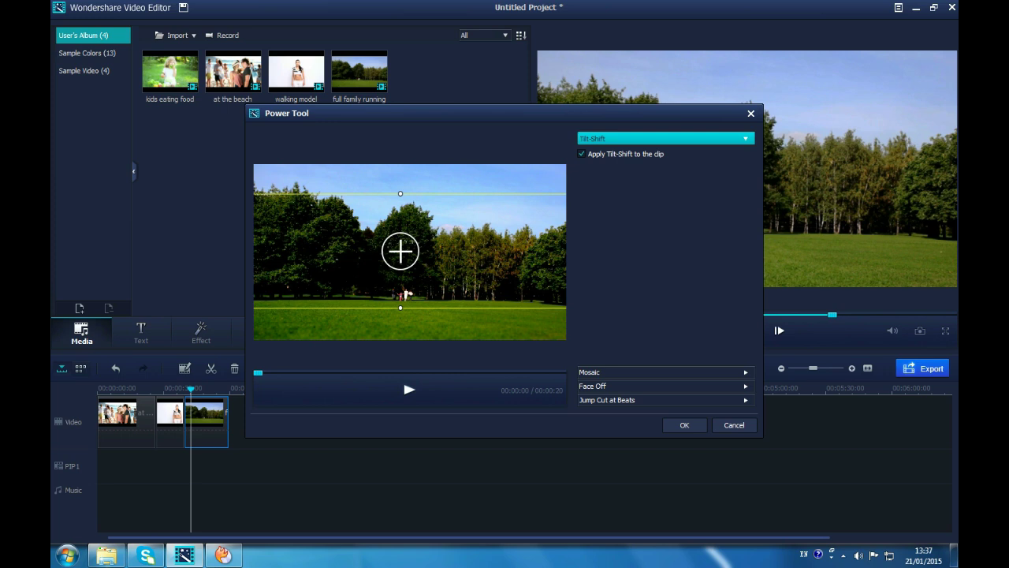
left_click_drag(400, 193, 344, 241)
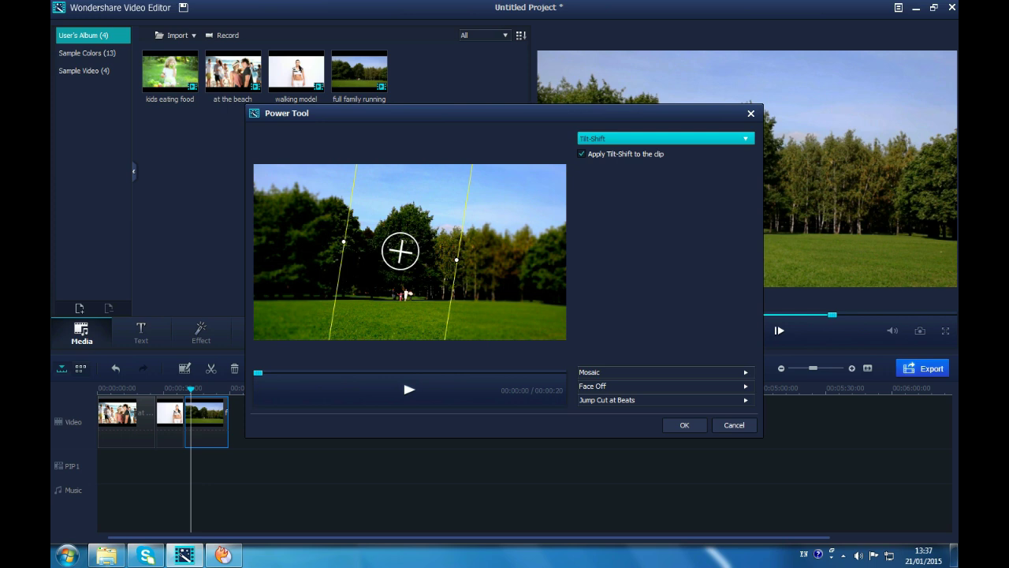
- Preview the Tilt-Shift blur, accept the settings, and play the result from the timeline
left_click(409, 388)
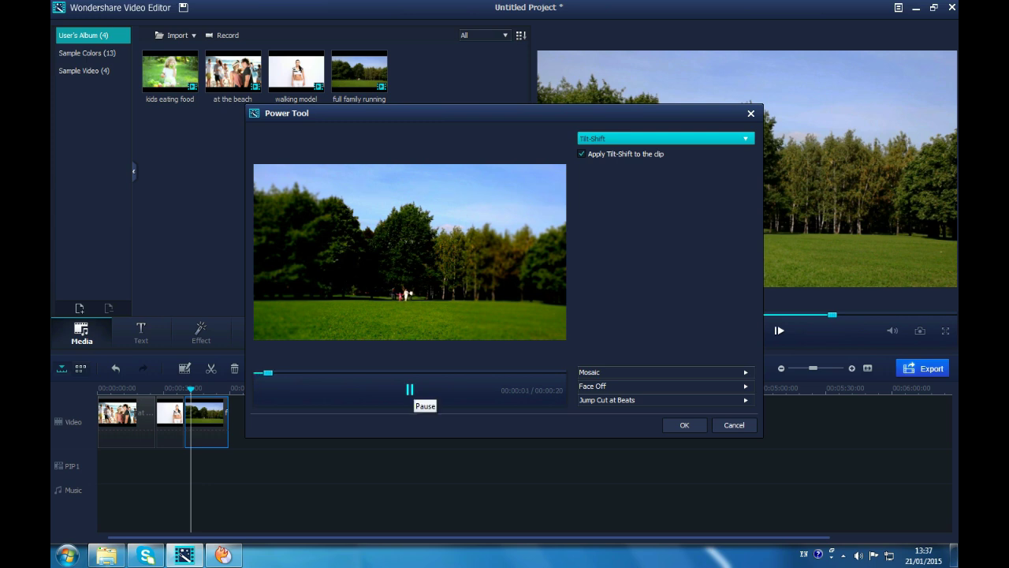
left_click(409, 389)
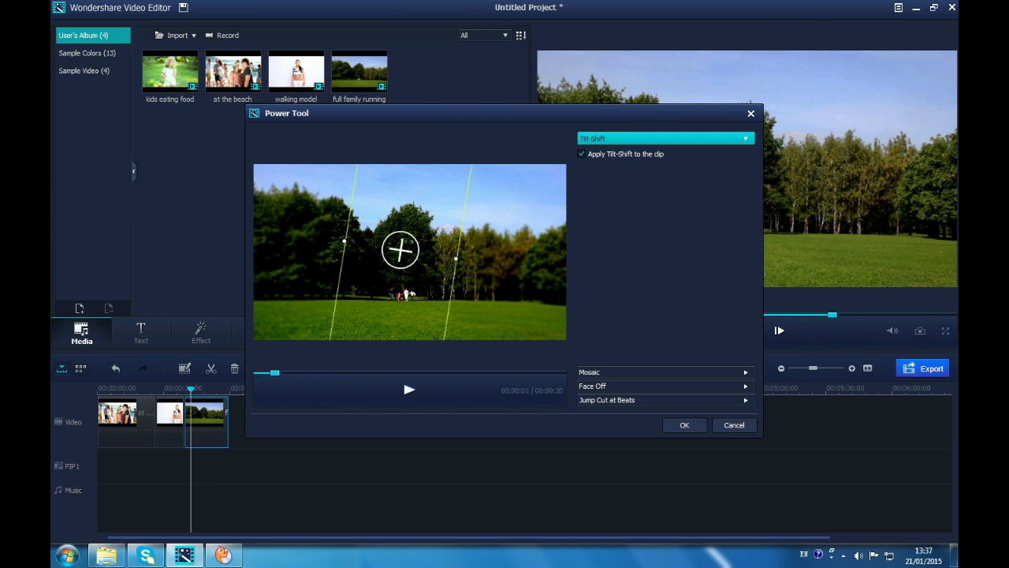
left_click(685, 425)
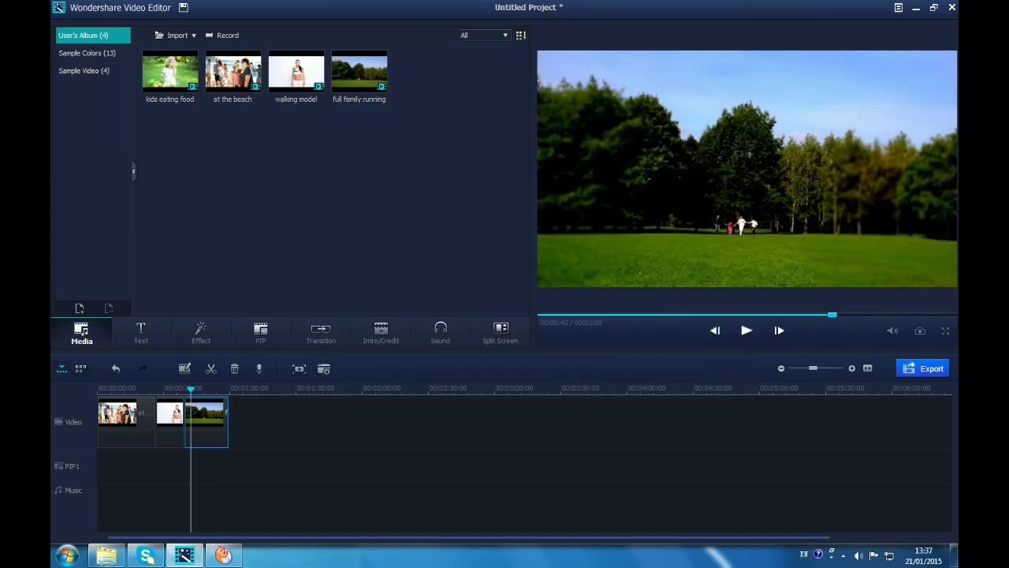
left_click(746, 330)
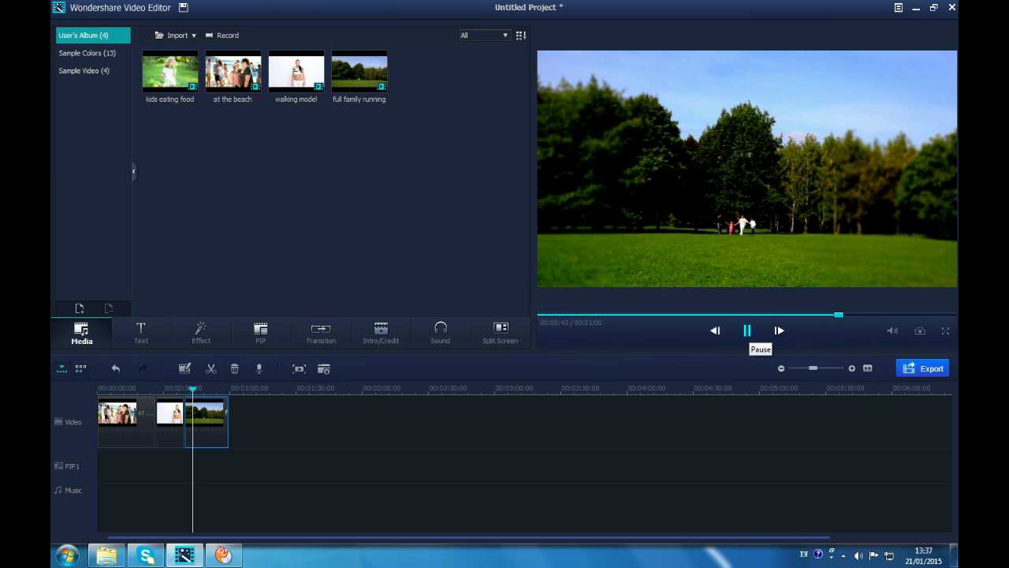
left_click(746, 330)
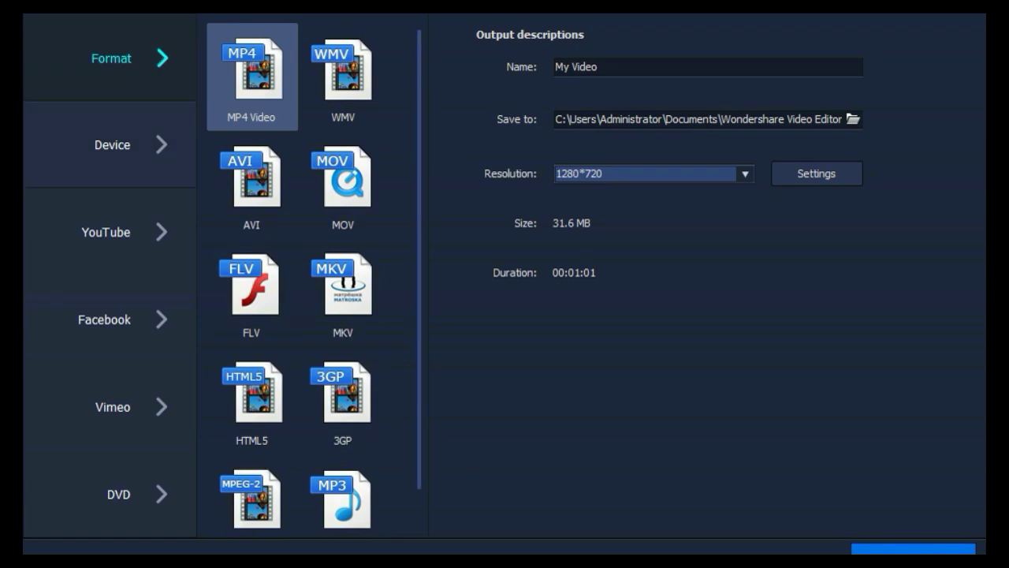
- Review the Device, YouTube and DVD export options, dismissing the YouTube authorization
left_click(113, 145)
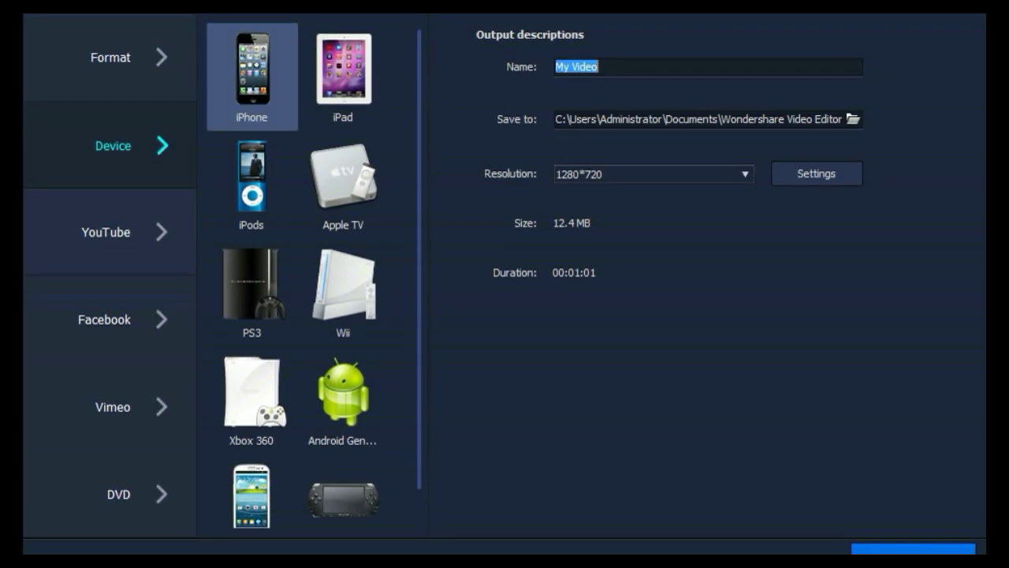
left_click(109, 232)
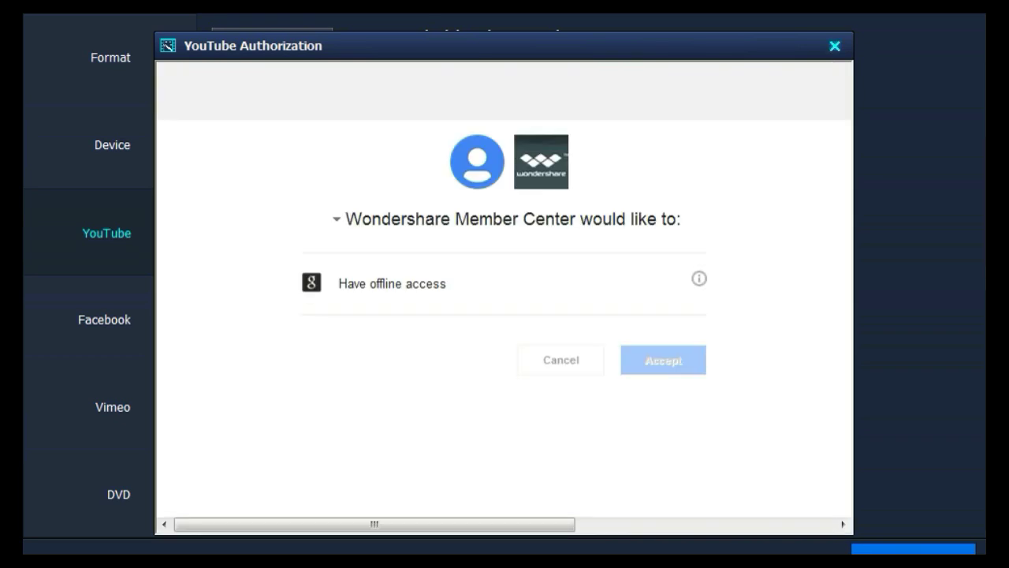
key("Escape")
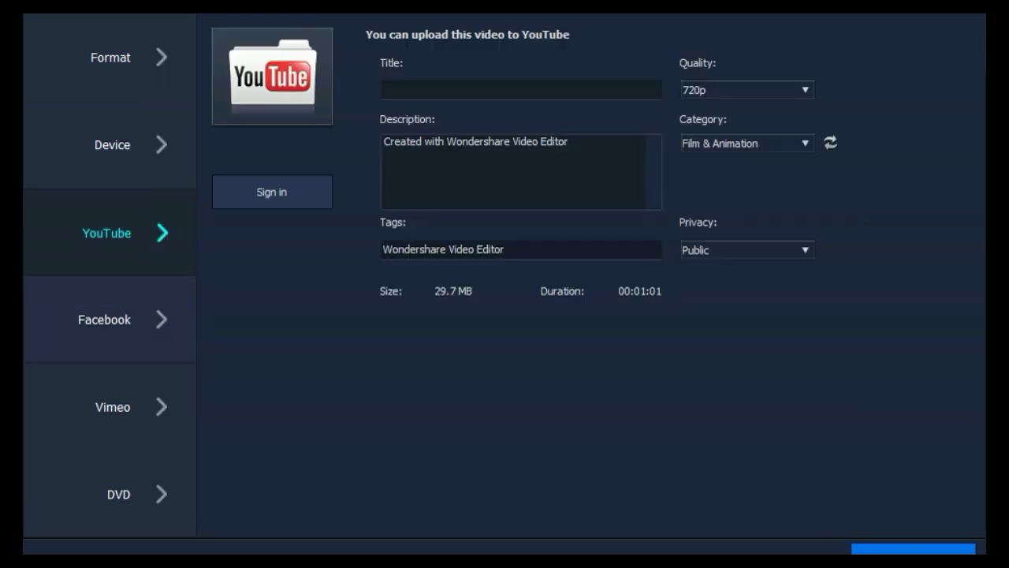
left_click(118, 494)
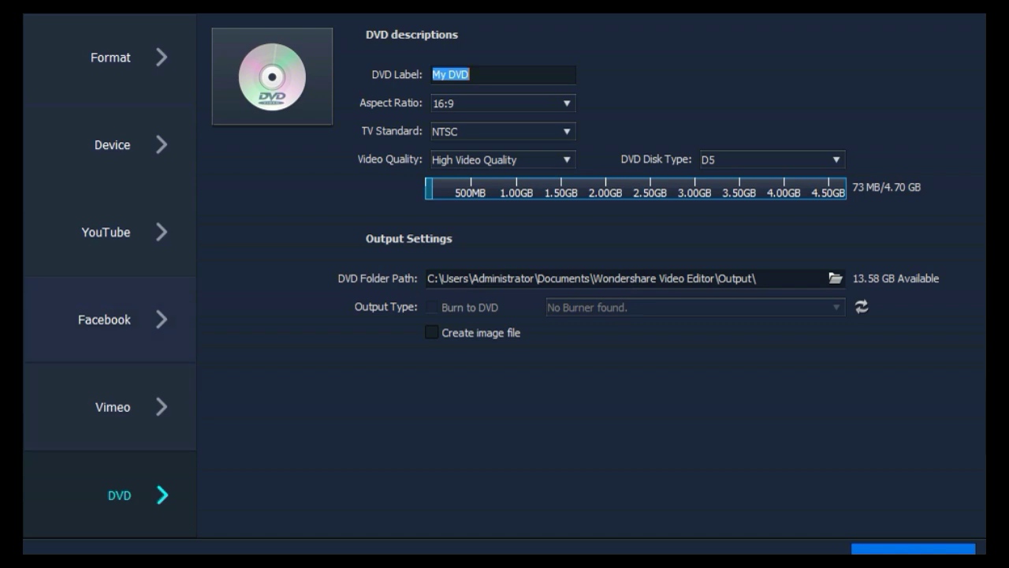
- Export the project as MP4 at 1280*720, named "How to Facecam" and saved to the Desktop
left_click(111, 57)
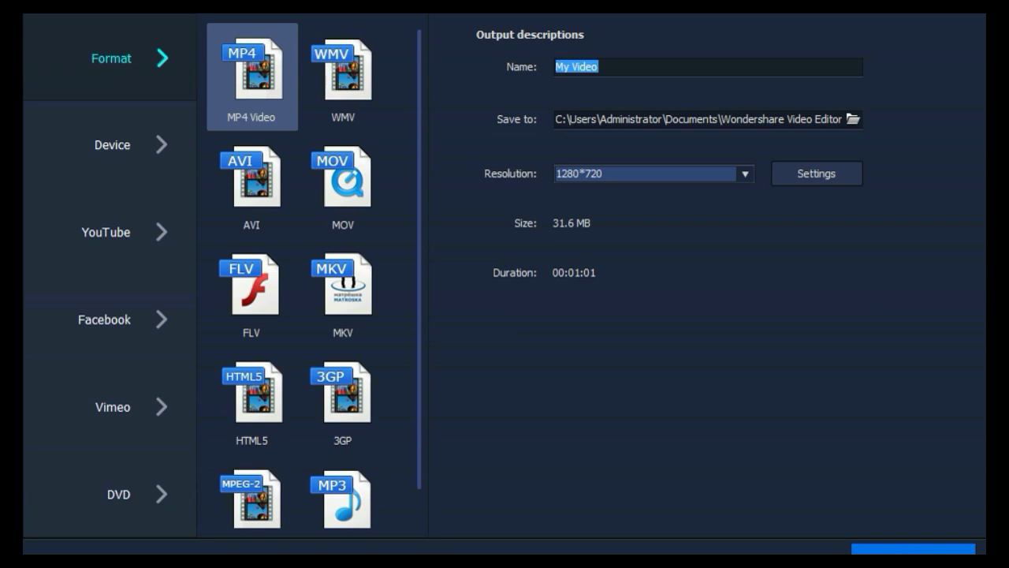
type("How to Facecam")
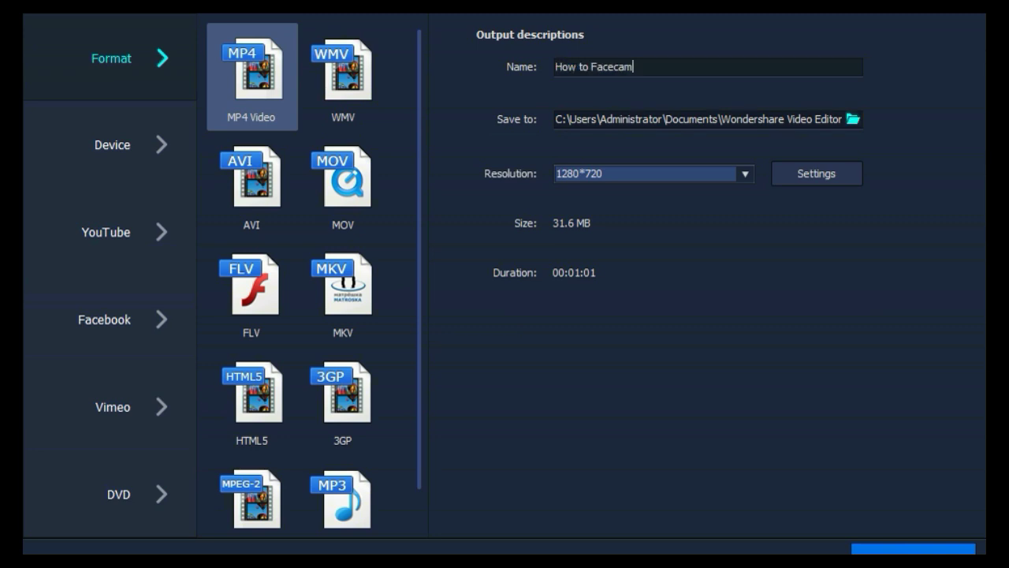
key("Tab")
left_click(853, 119)
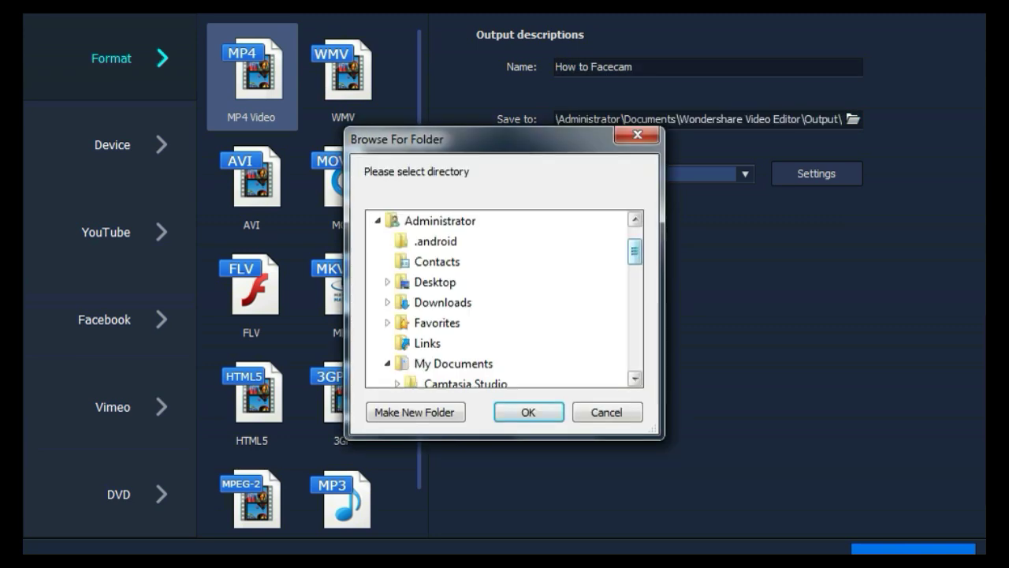
left_click_drag(634, 252, 635, 240)
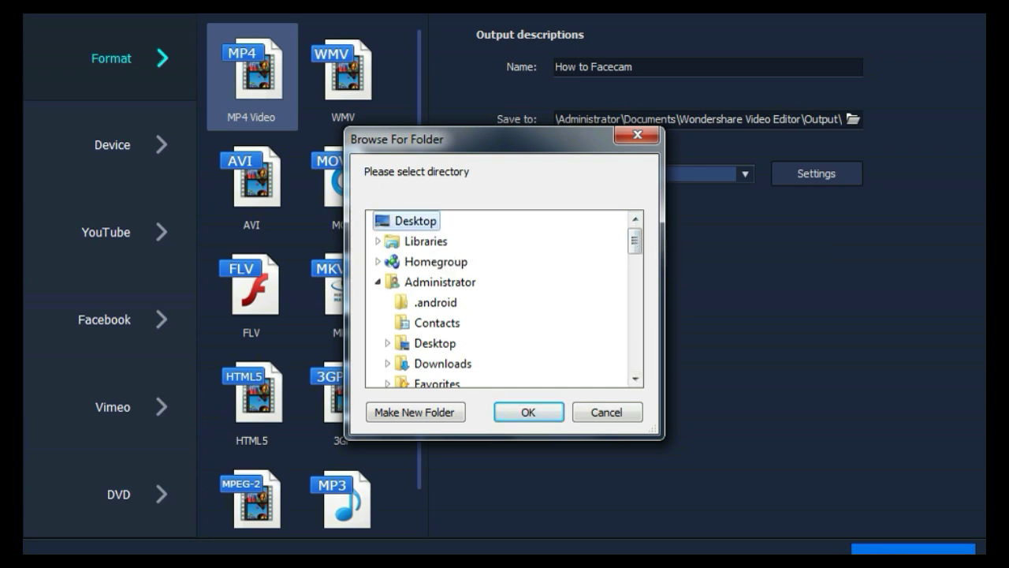
key("Return")
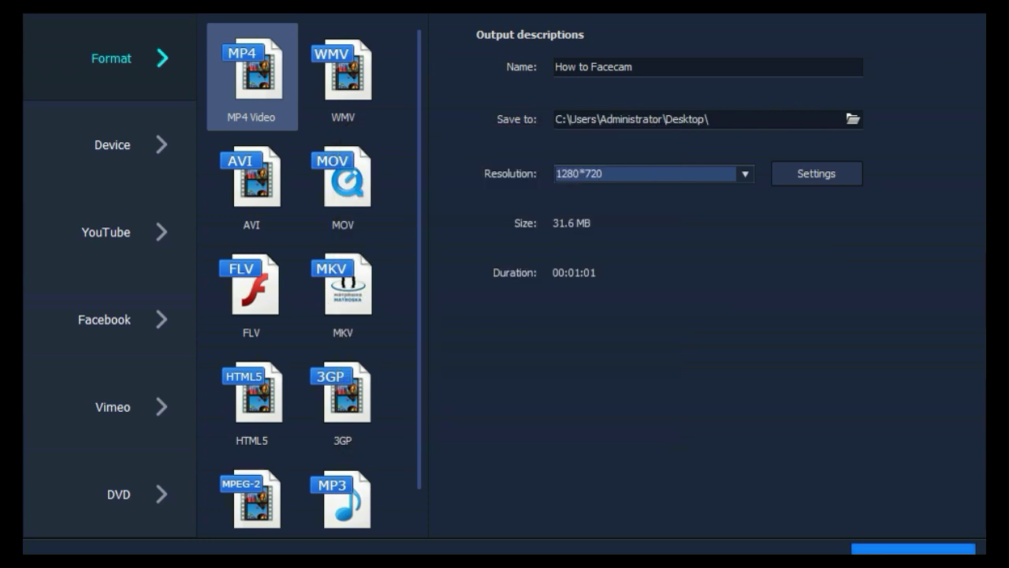
left_click(913, 549)
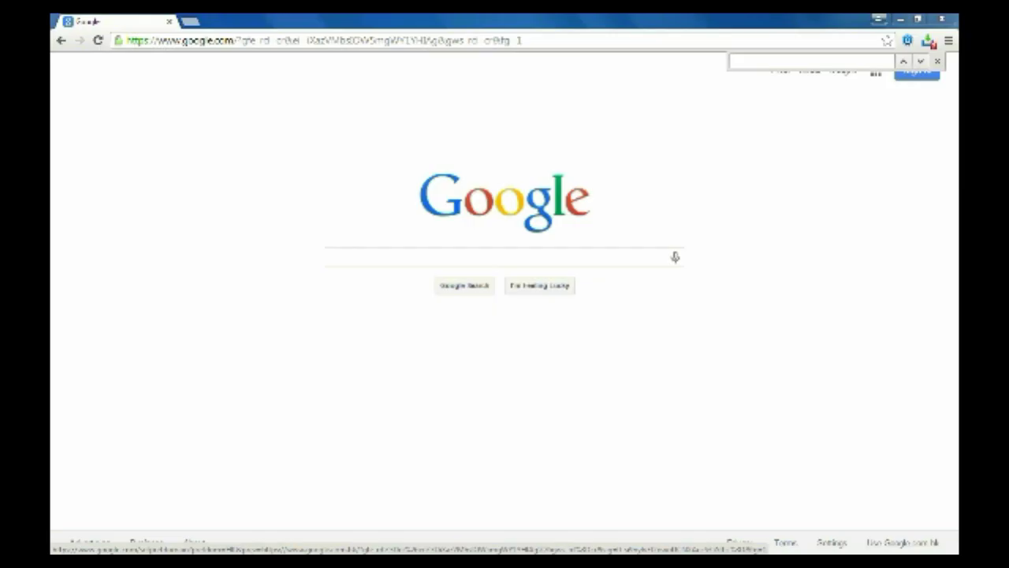
left_click(316, 40)
type("www")
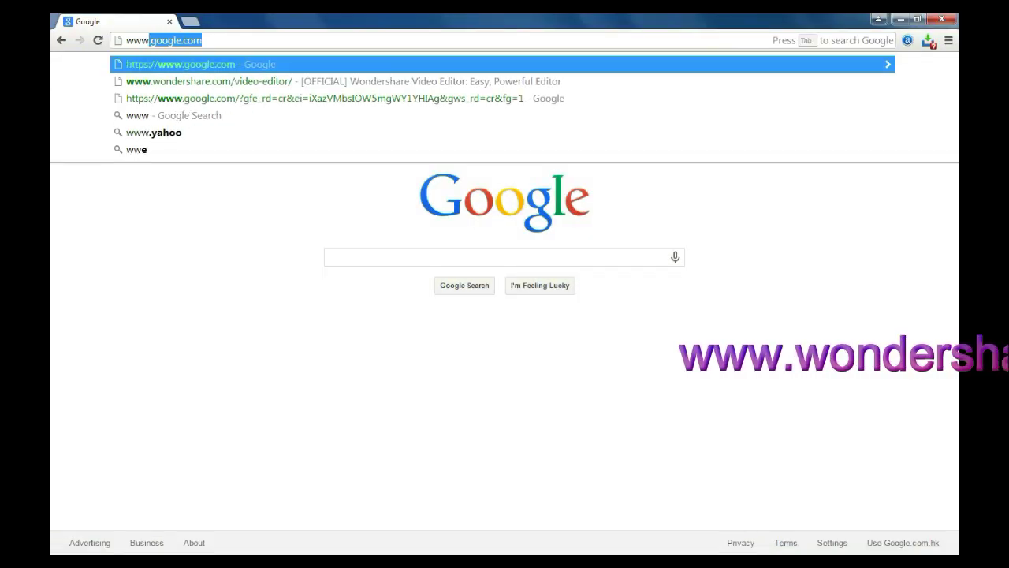
type(".wonder")
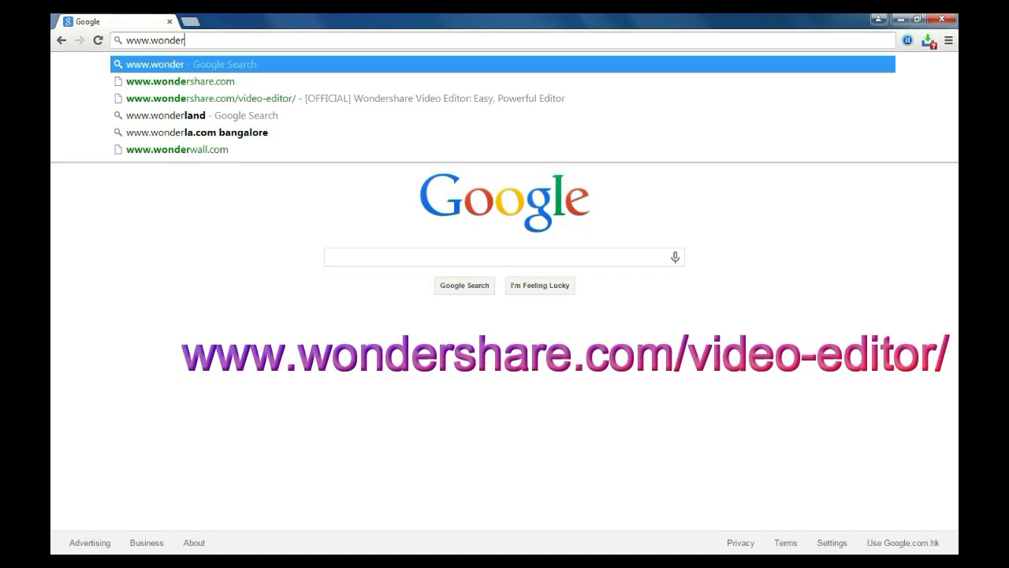
type("share.com")
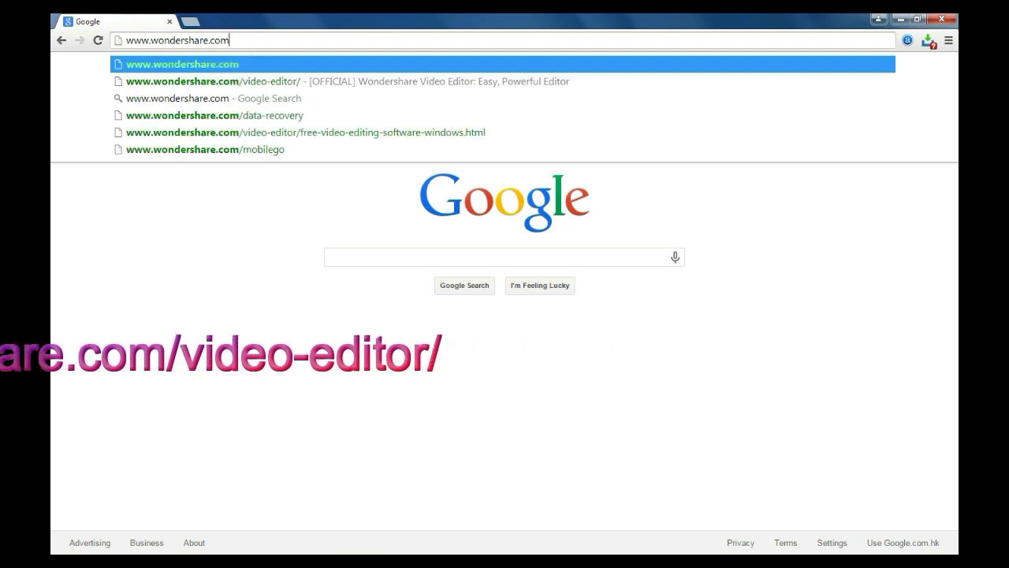
type("/video")
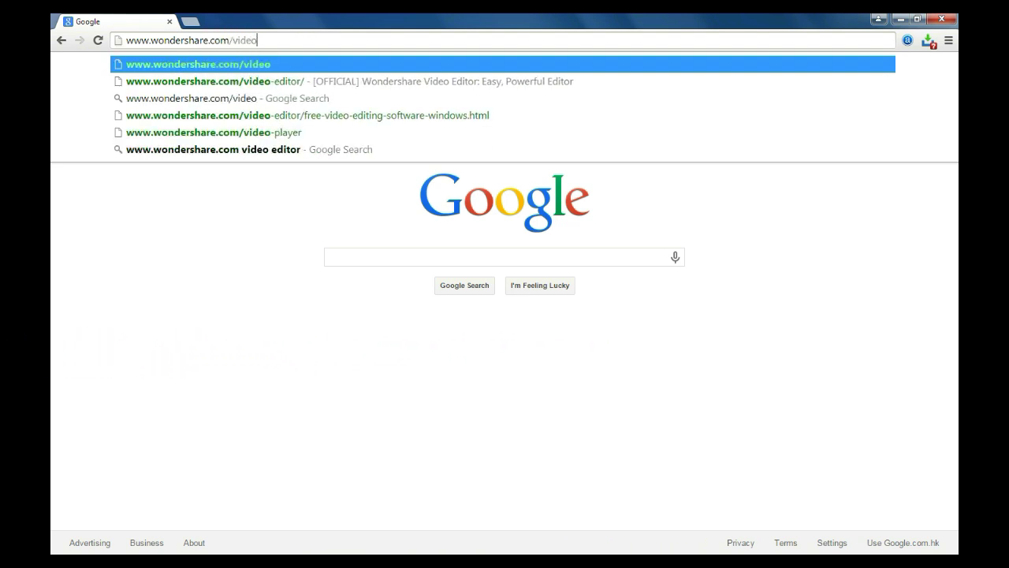
type("-editor")
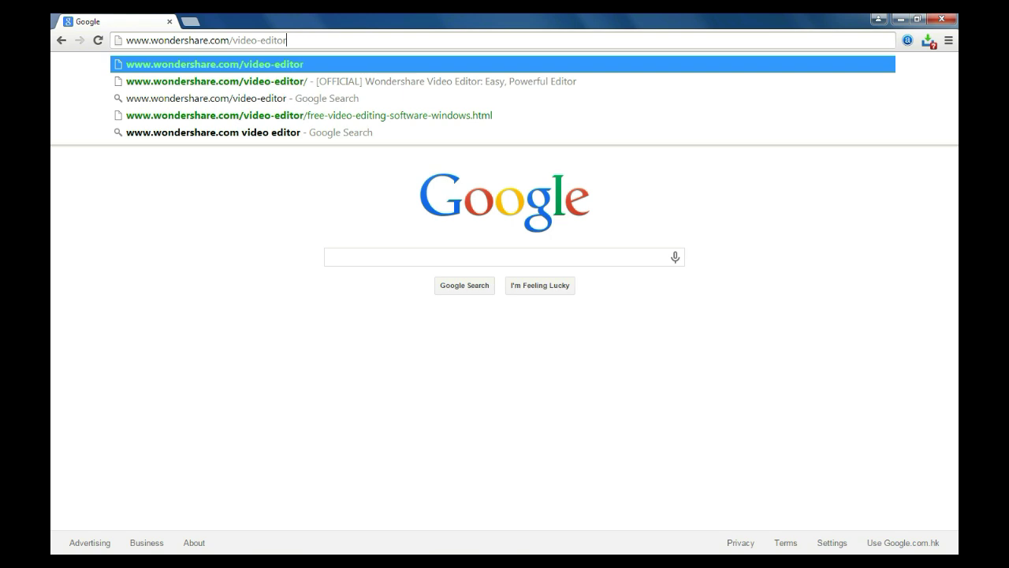